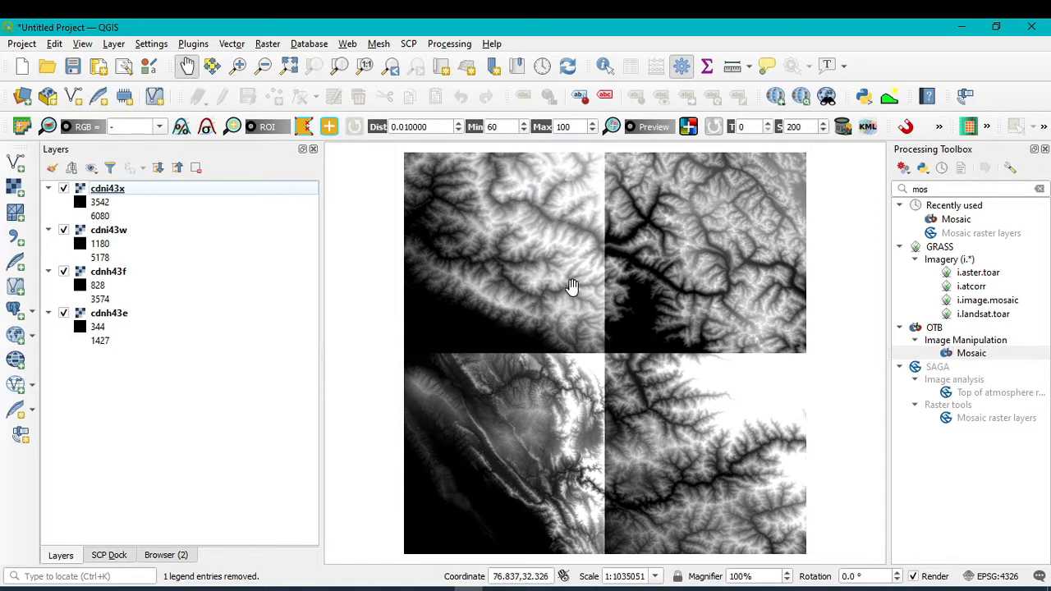
Step: Switch the cdni43x and cdni43w layers off and back on to check which tile each one covers
left_click(64, 190)
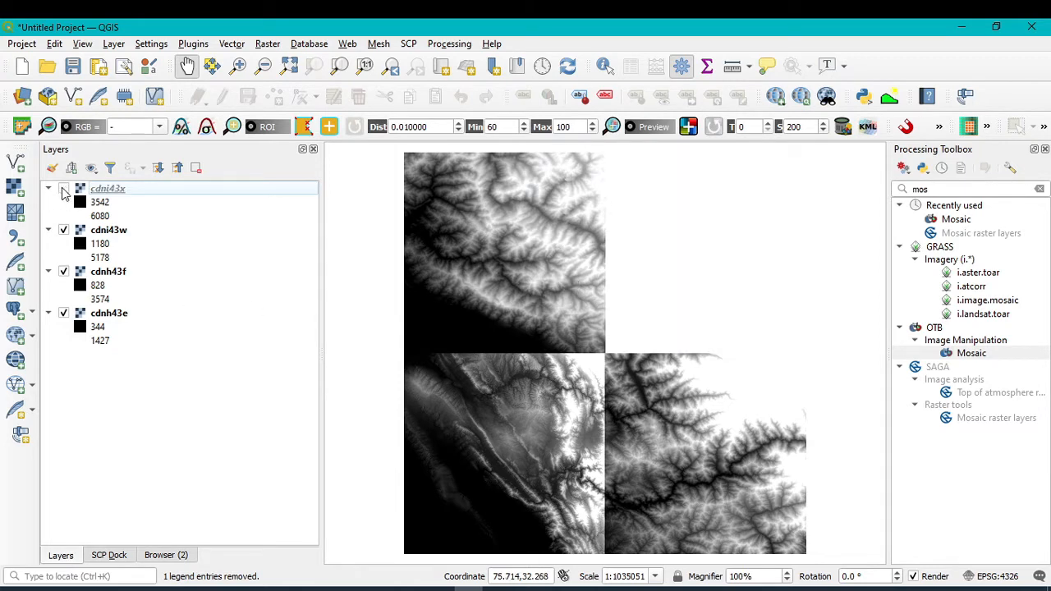
left_click(64, 189)
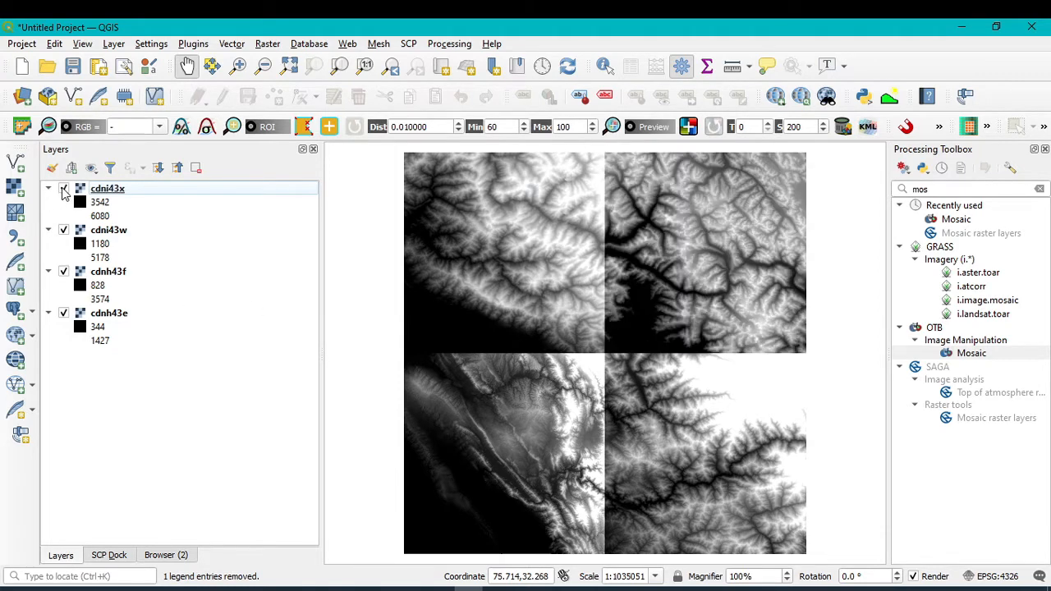
left_click(64, 230)
left_click(64, 231)
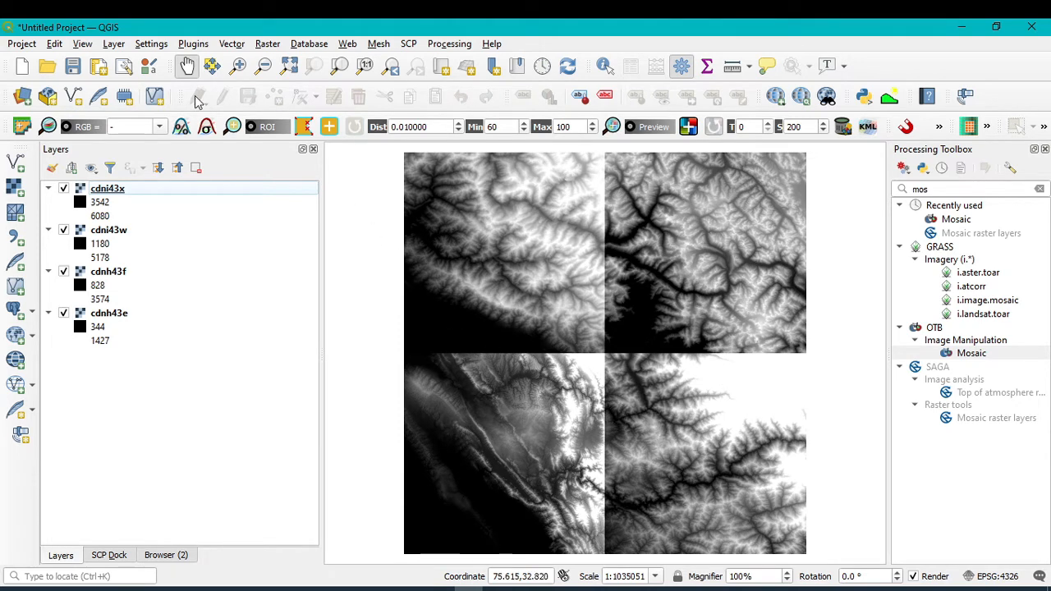
Step: Set up Build Virtual Raster with all four raster layers as inputs and without placing each input file into a separate band
left_click(268, 44)
mouse_move(315, 147)
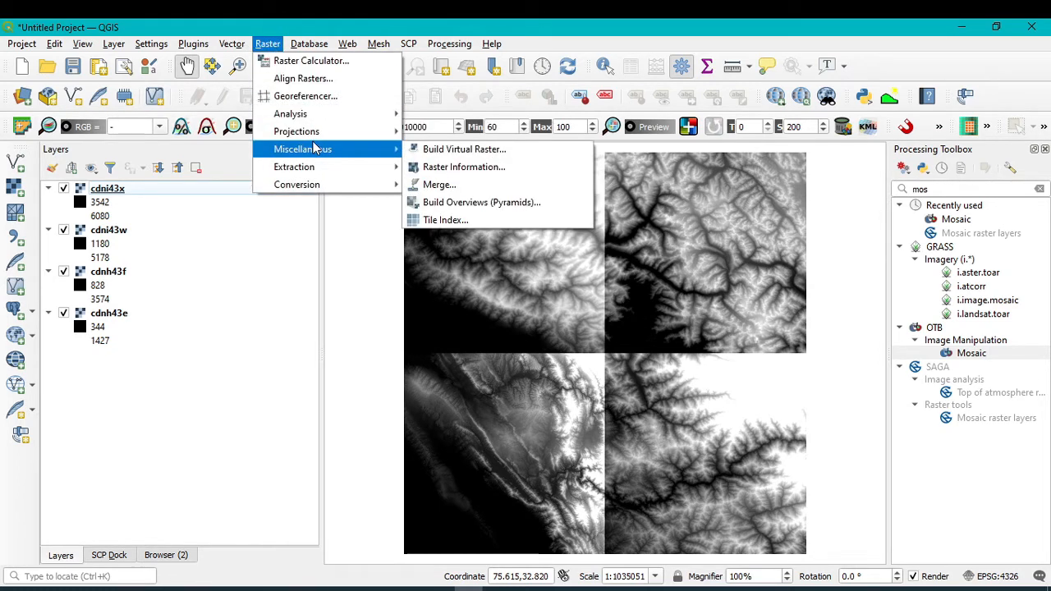
left_click(495, 152)
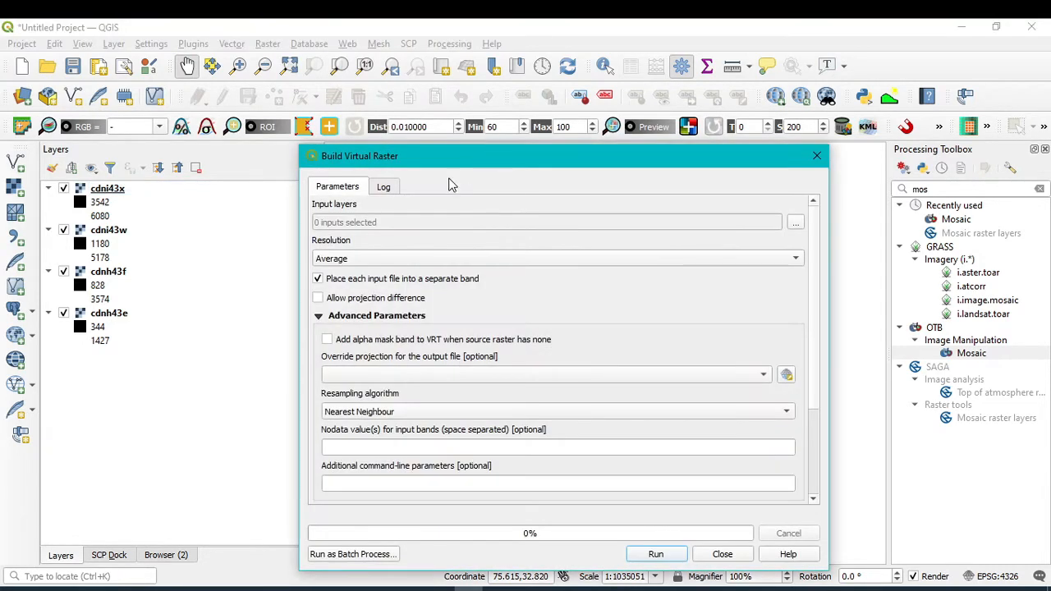
left_click_drag(458, 162, 445, 115)
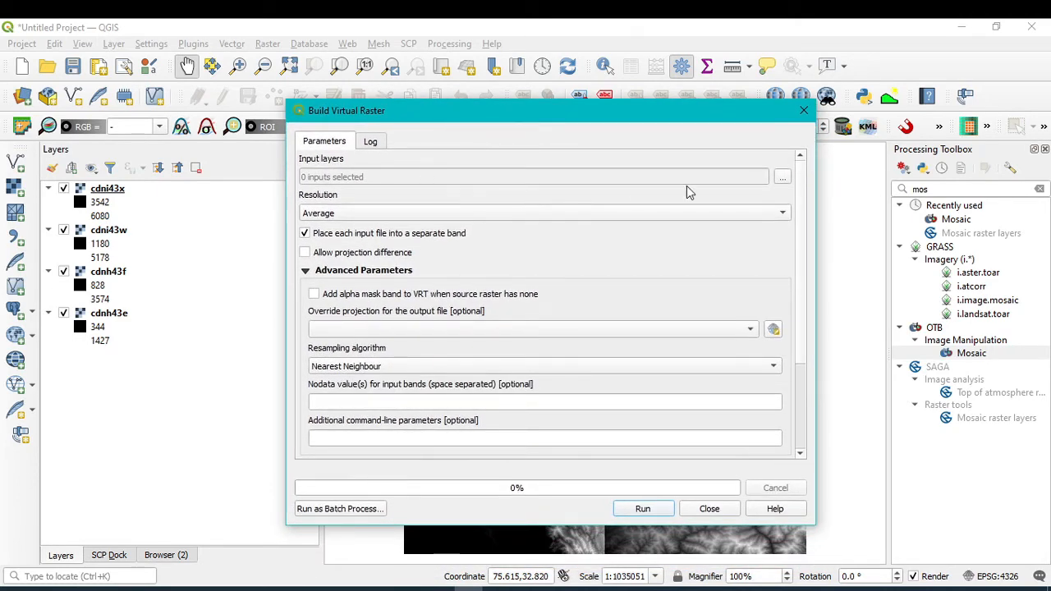
left_click(782, 177)
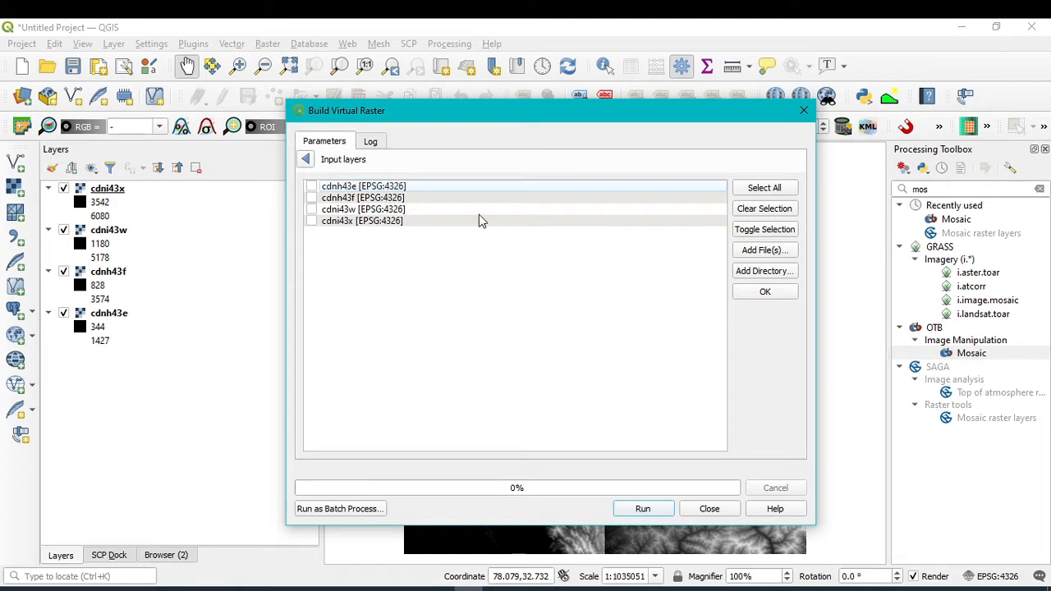
left_click(778, 192)
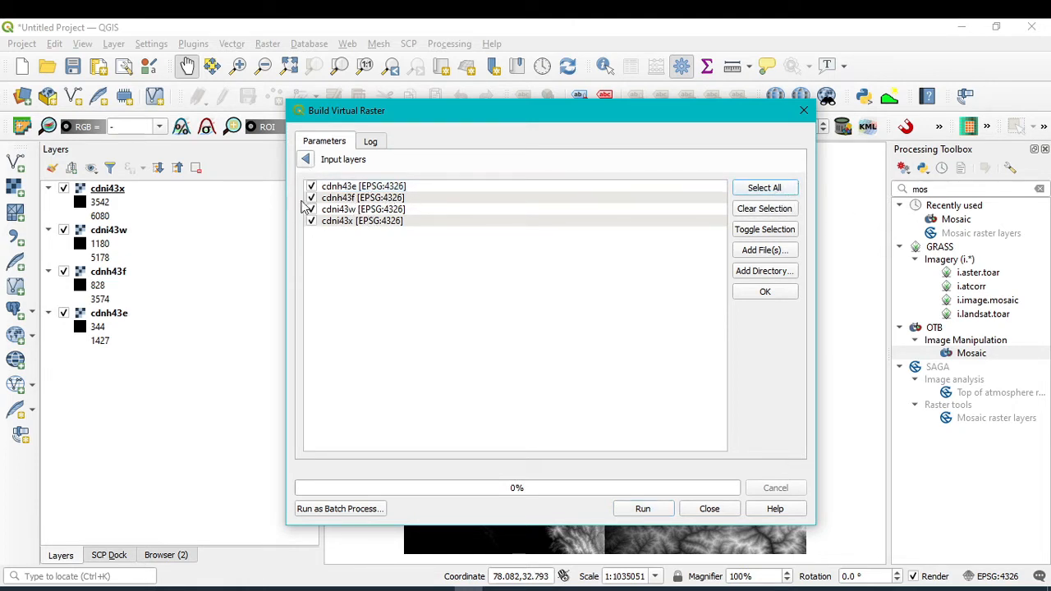
left_click(779, 296)
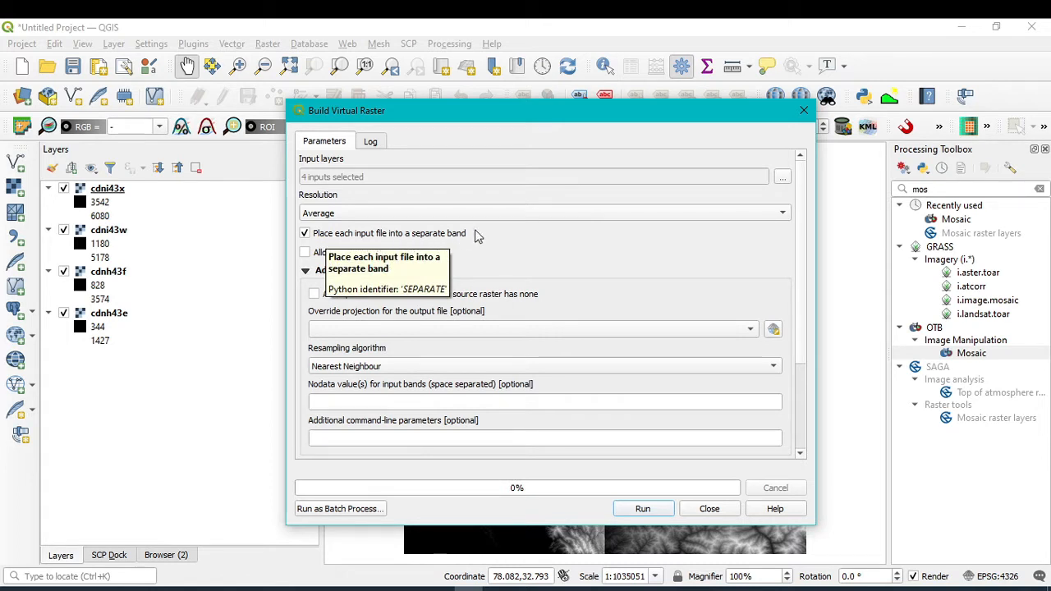
left_click(304, 234)
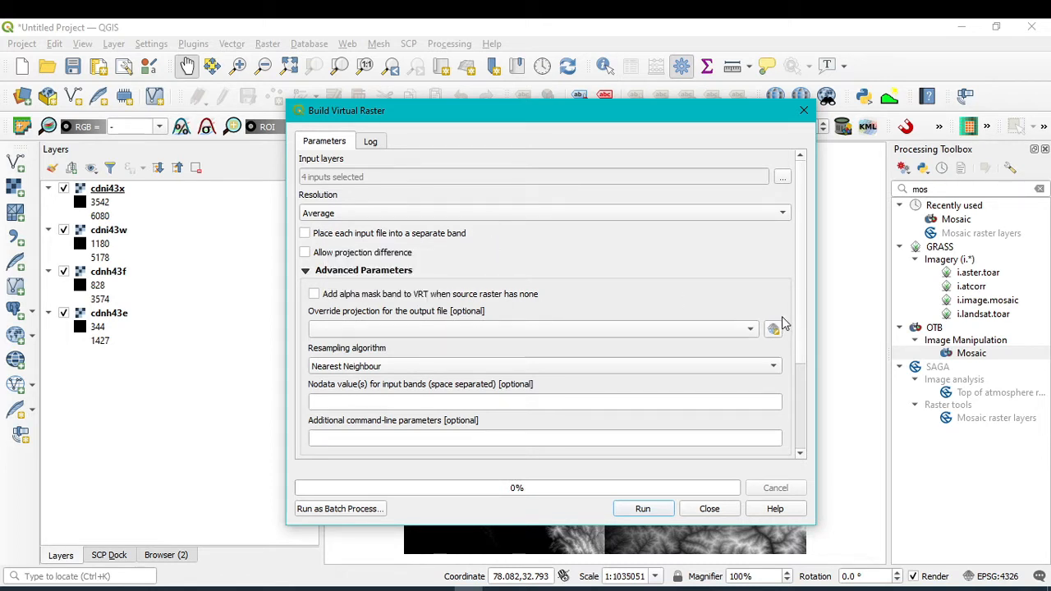
Step: Set the virtual raster's output file to mosaic4.vrt in the Mosice folder
scroll(773, 285, "down", 2)
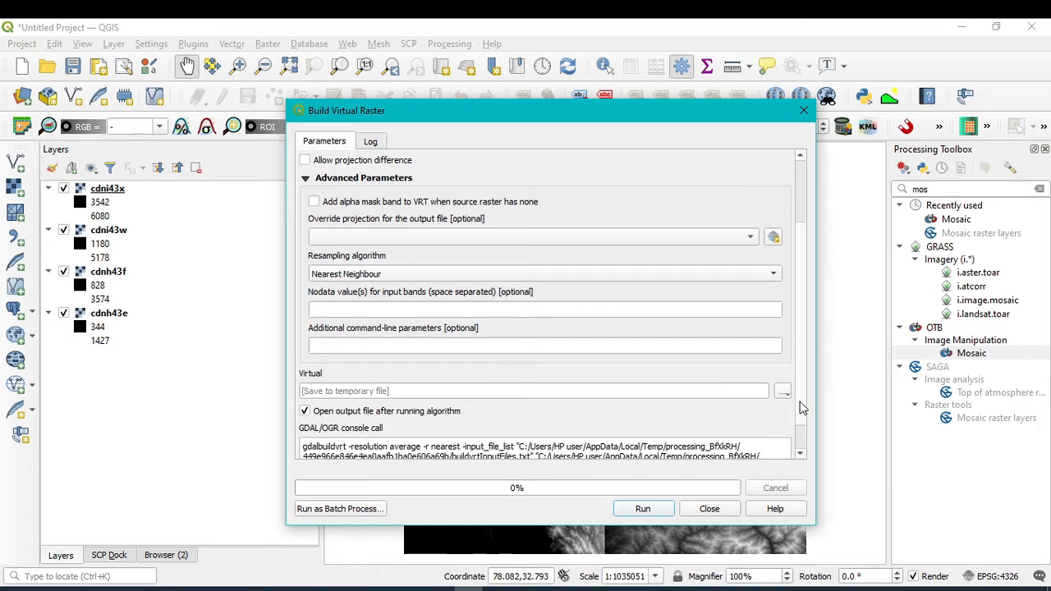
scroll(791, 416, "down", 1)
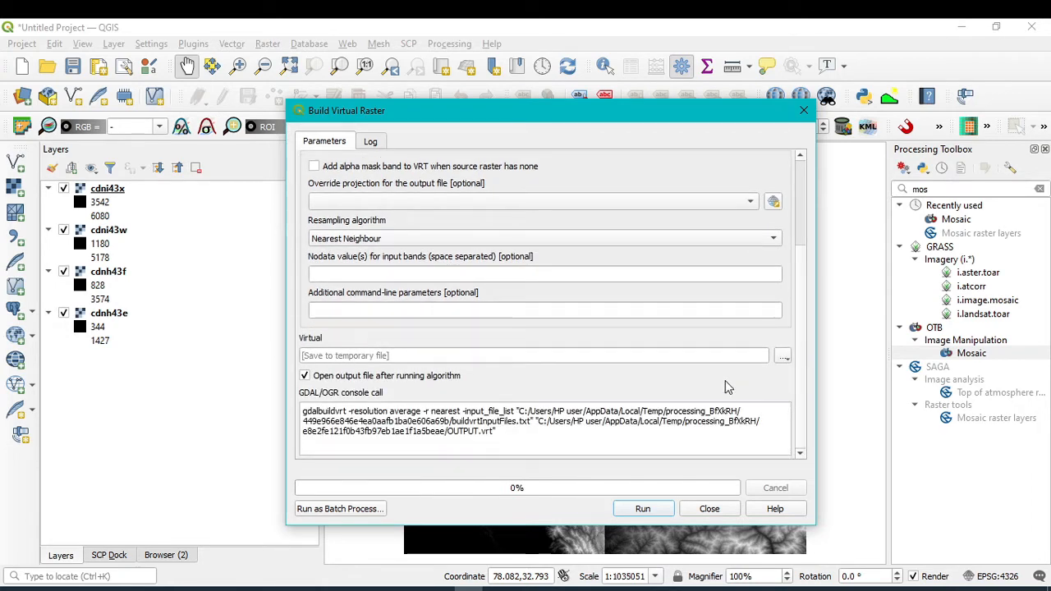
left_click(789, 359)
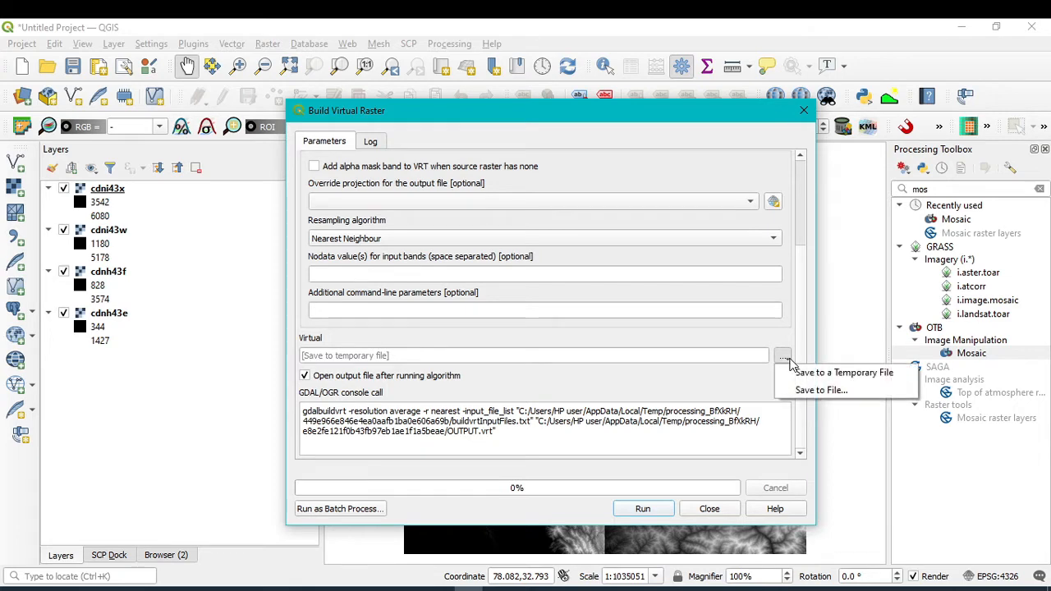
left_click(822, 391)
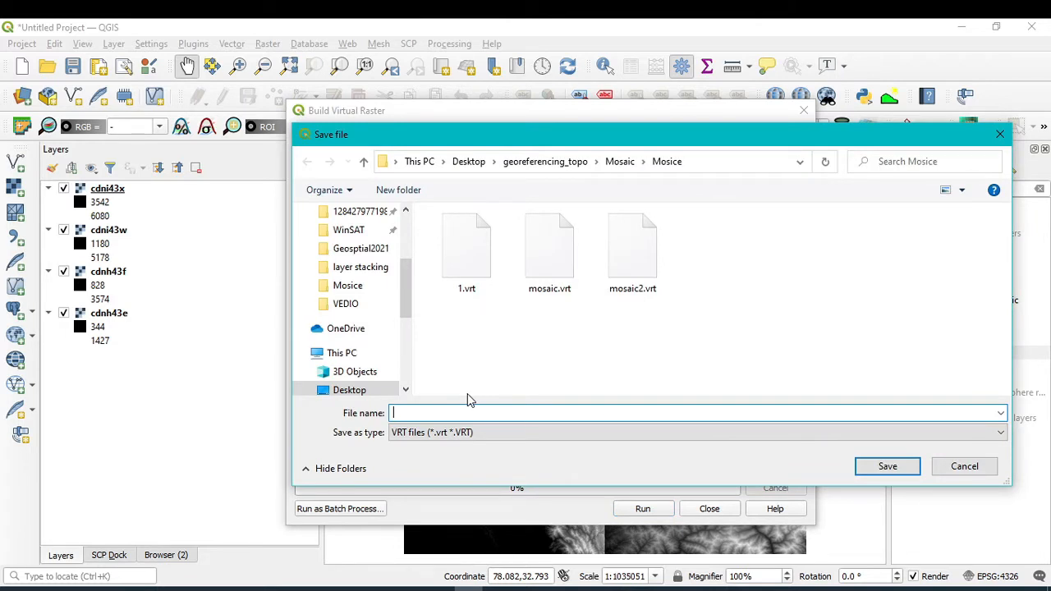
type("mo")
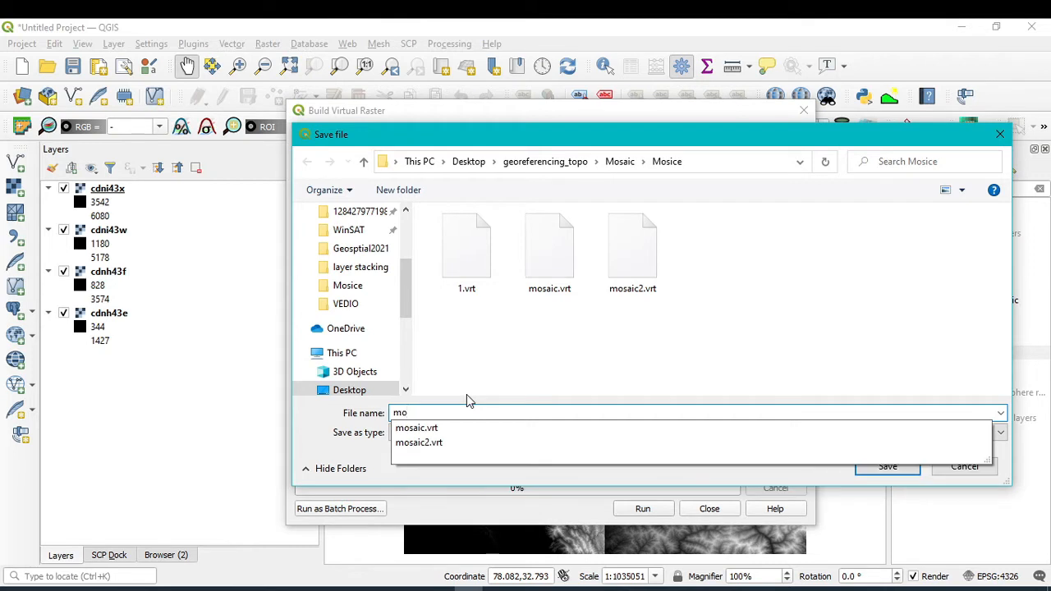
left_click(444, 427)
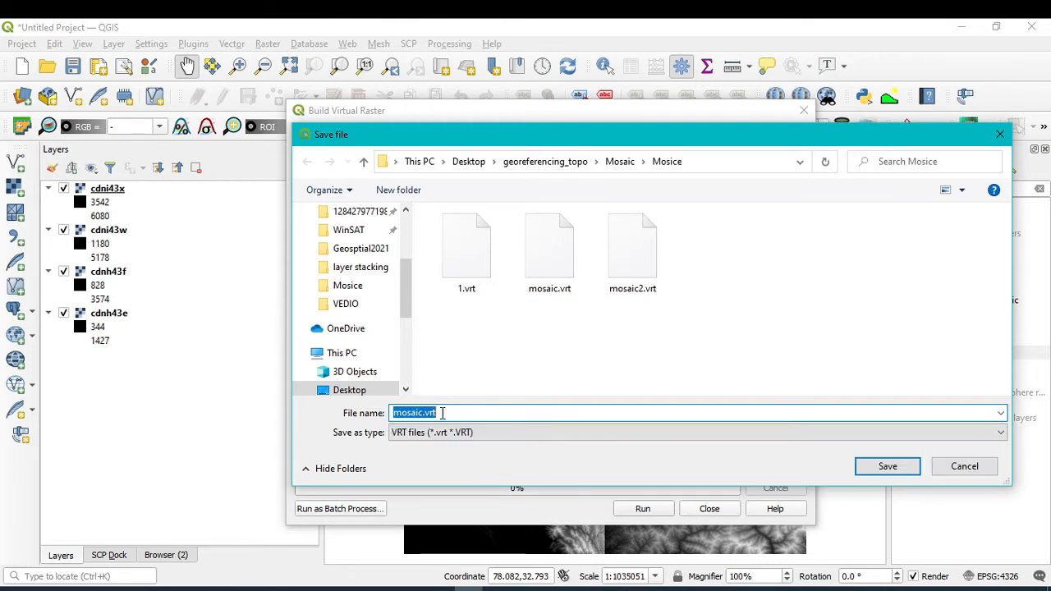
left_click(425, 412)
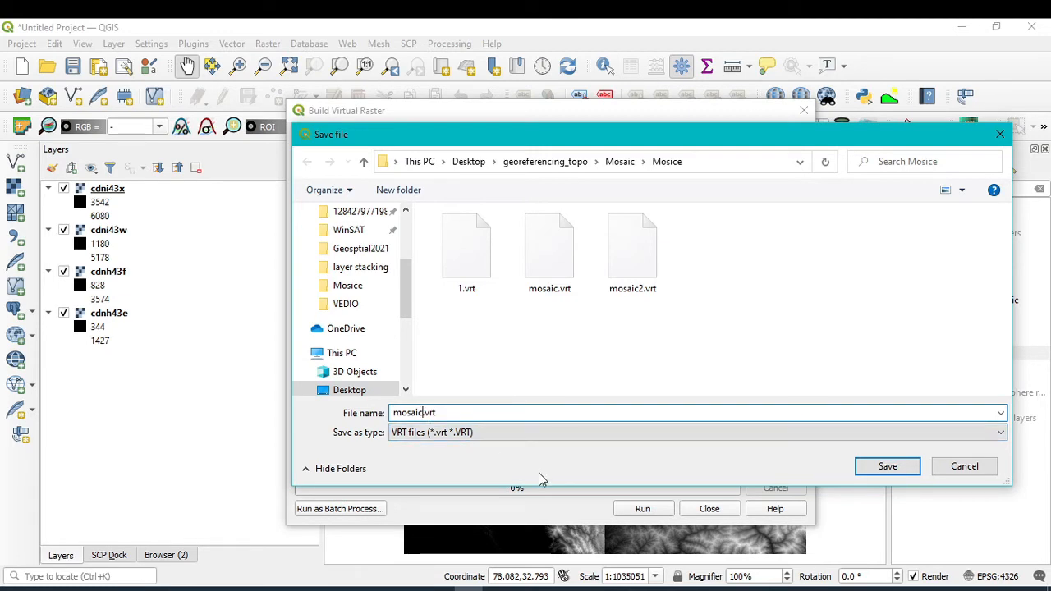
type("3")
left_click(887, 466)
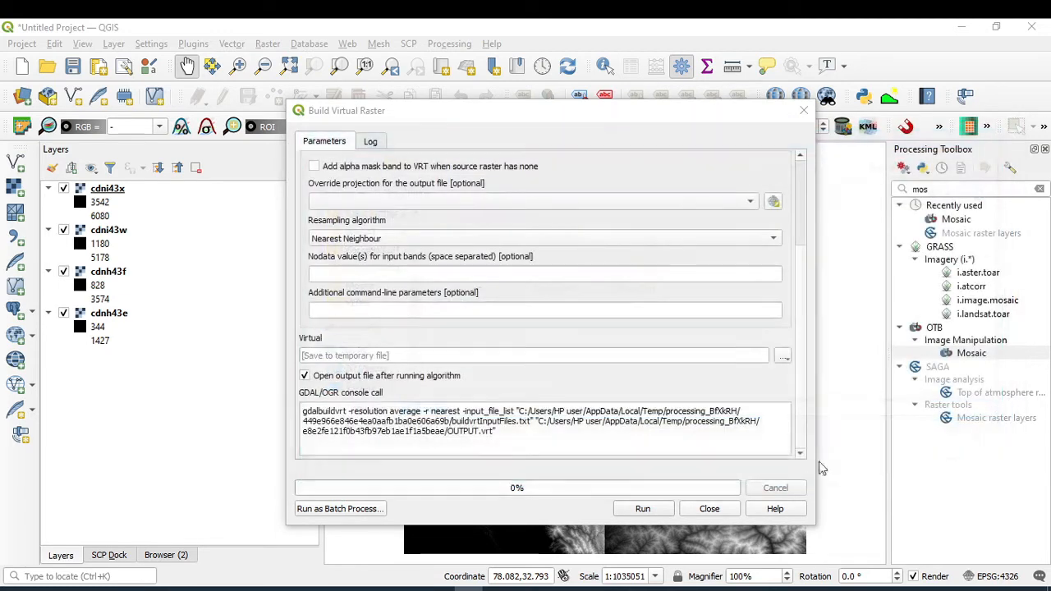
Step: Run the virtual raster build and switch the mosaic4 layer off and on to compare it with the source tiles
left_click(643, 509)
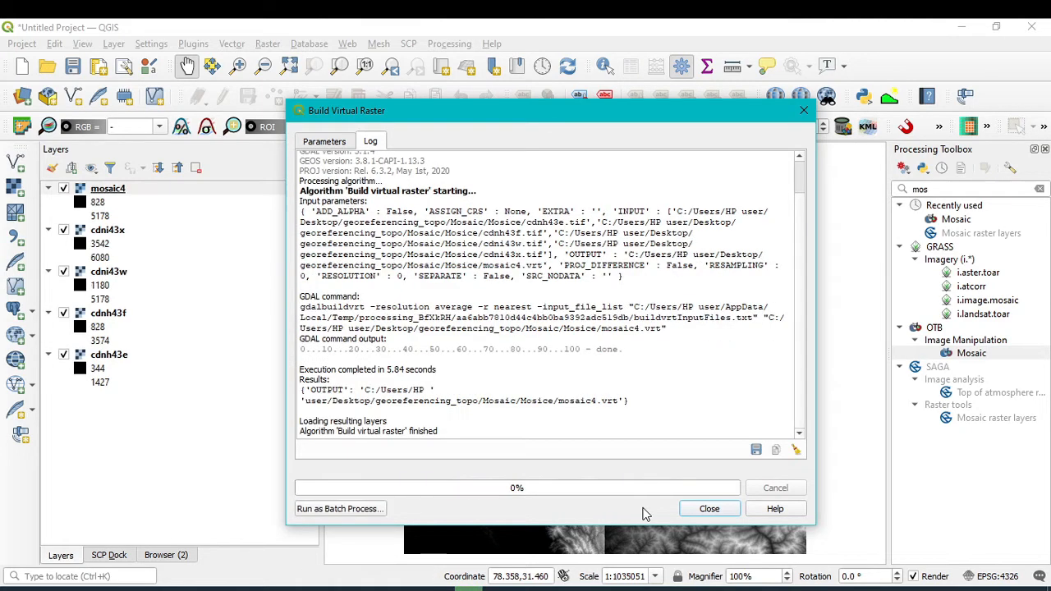
left_click(709, 510)
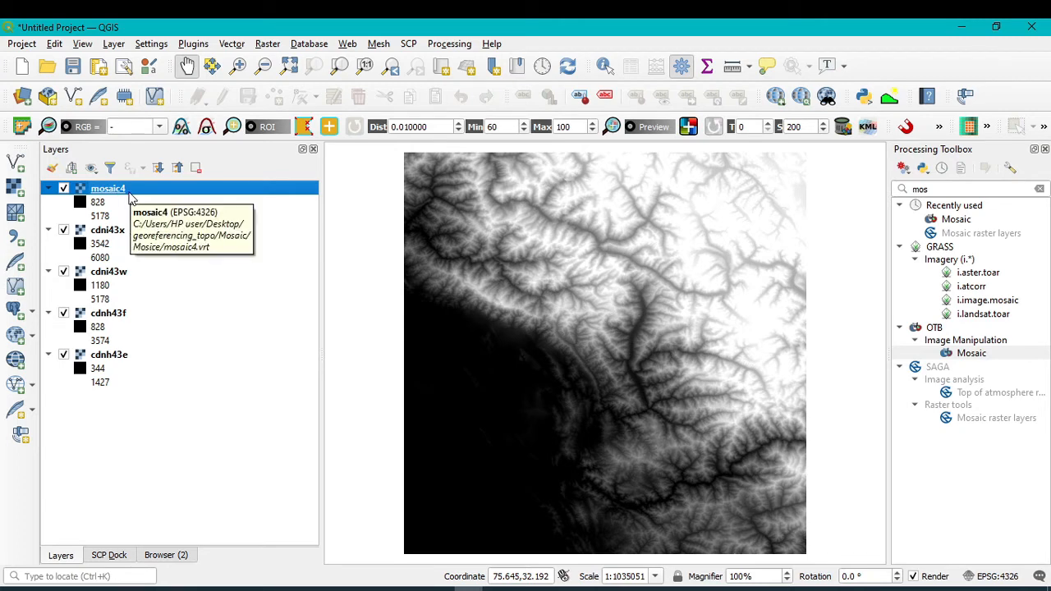
left_click(64, 189)
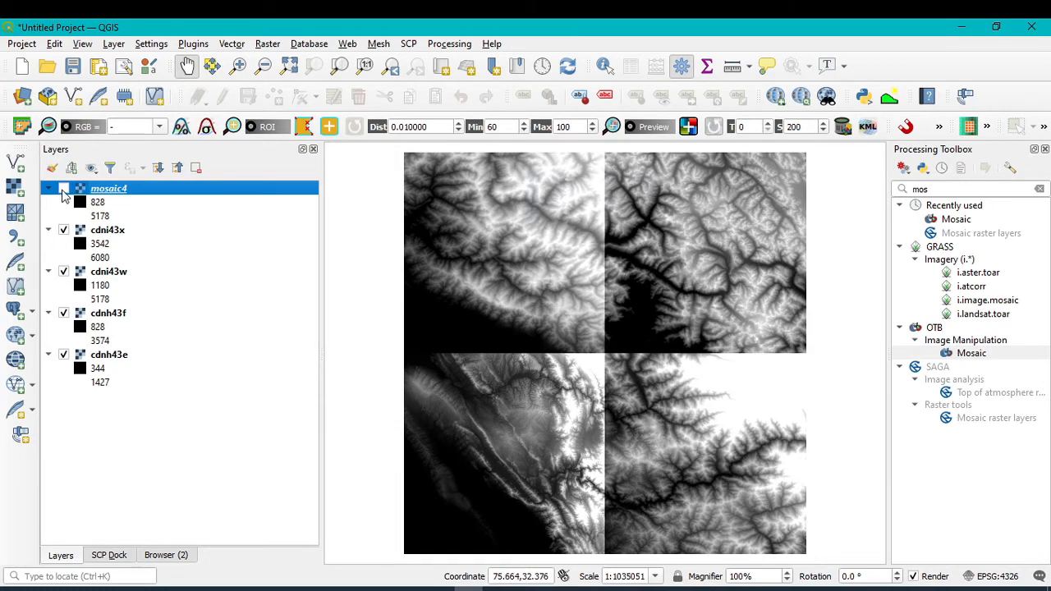
left_click(64, 190)
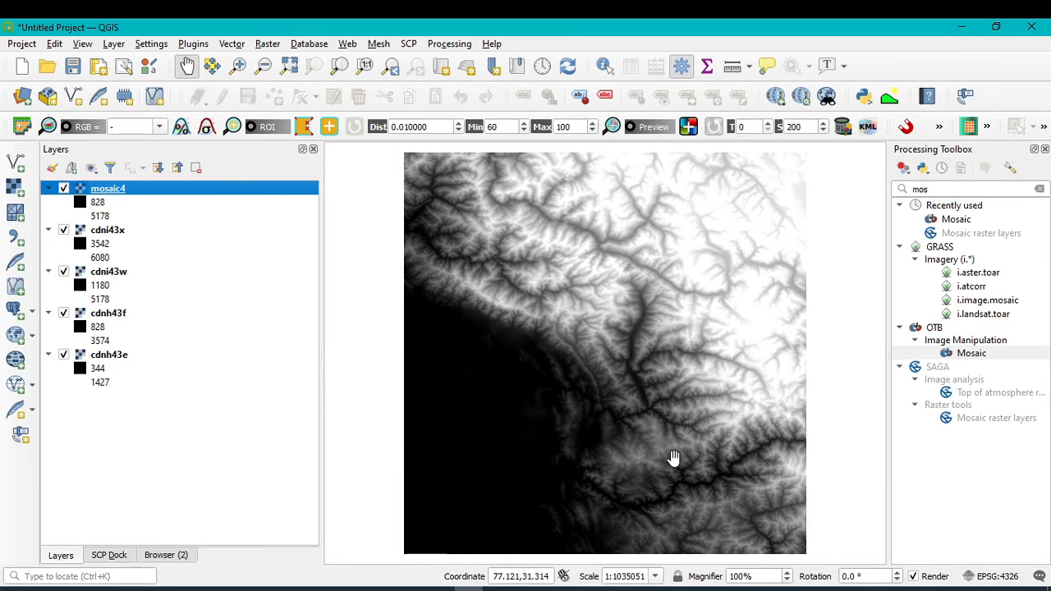
Step: Style the mosaic4 layer as Singleband pseudocolor with the Reds color ramp
right_click(115, 192)
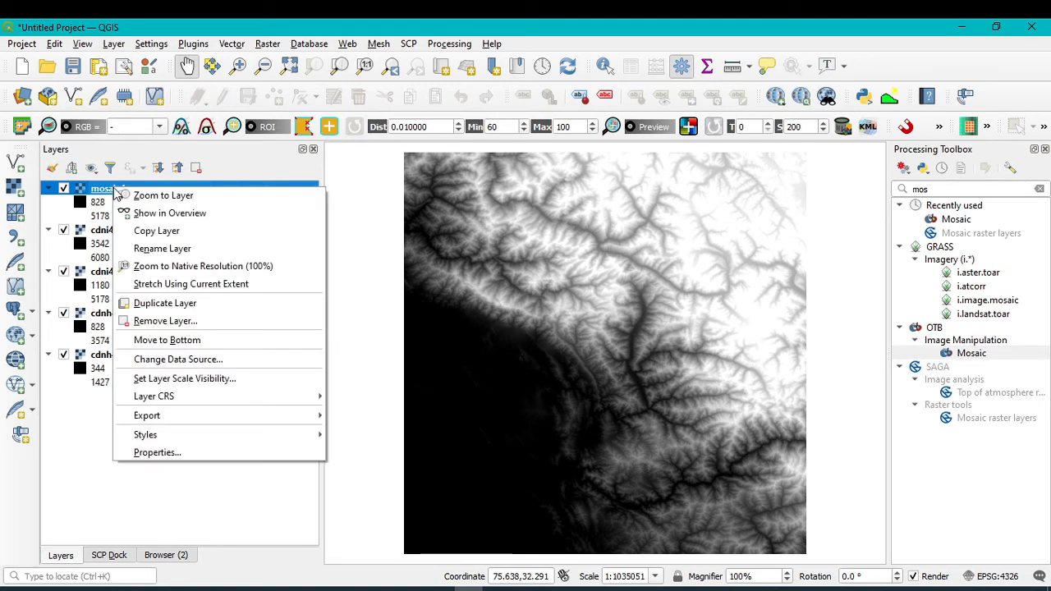
left_click(185, 445)
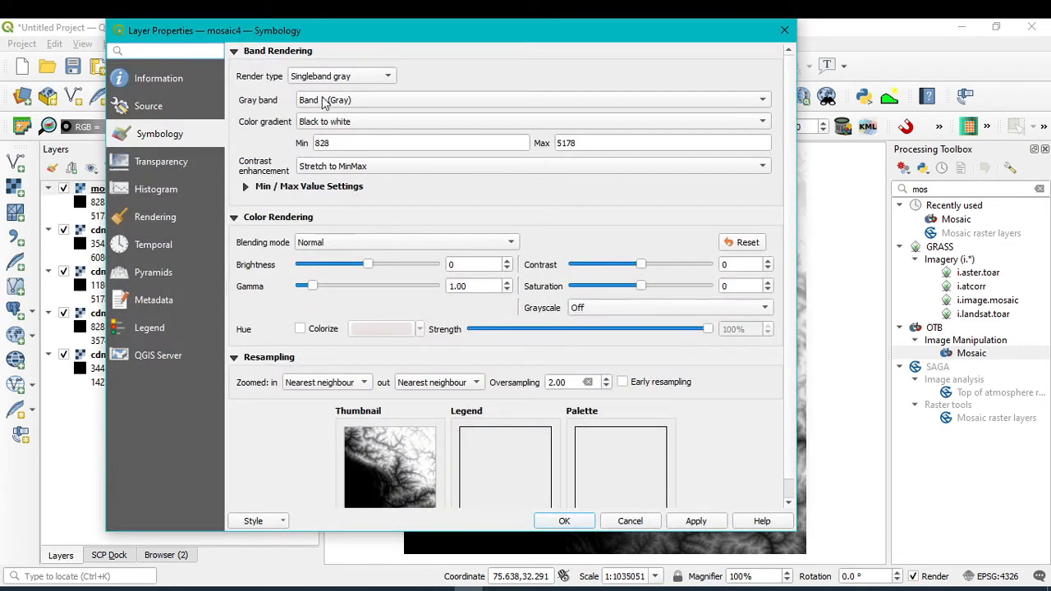
left_click(345, 80)
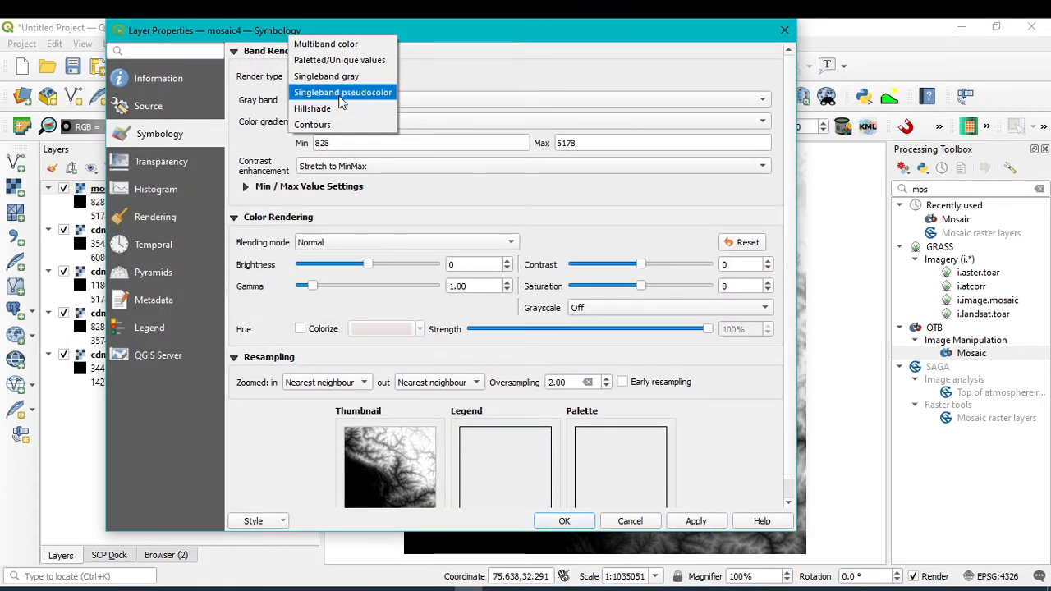
left_click(341, 93)
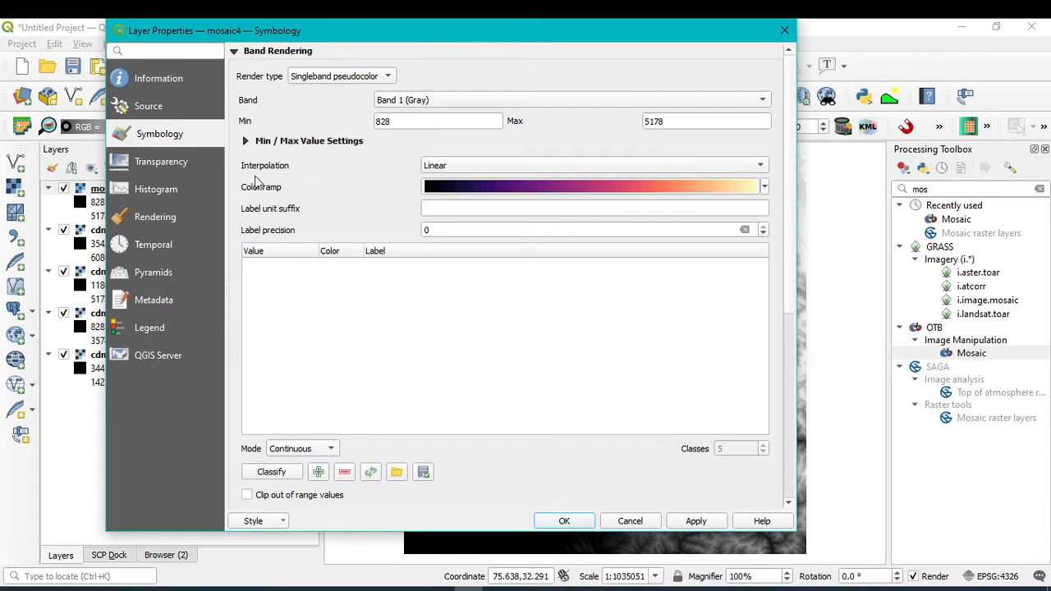
left_click(764, 188)
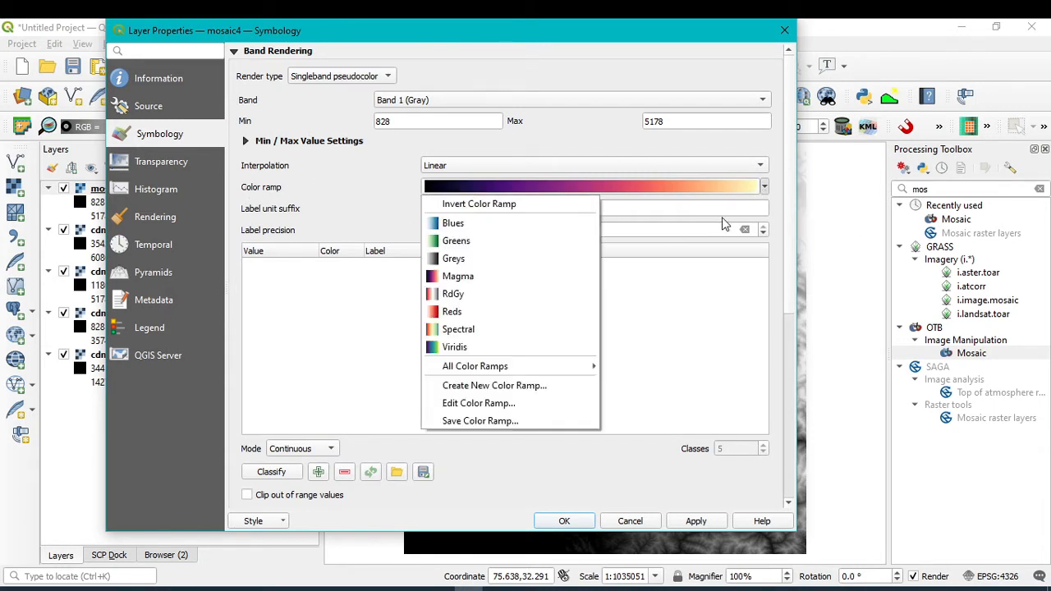
left_click(480, 312)
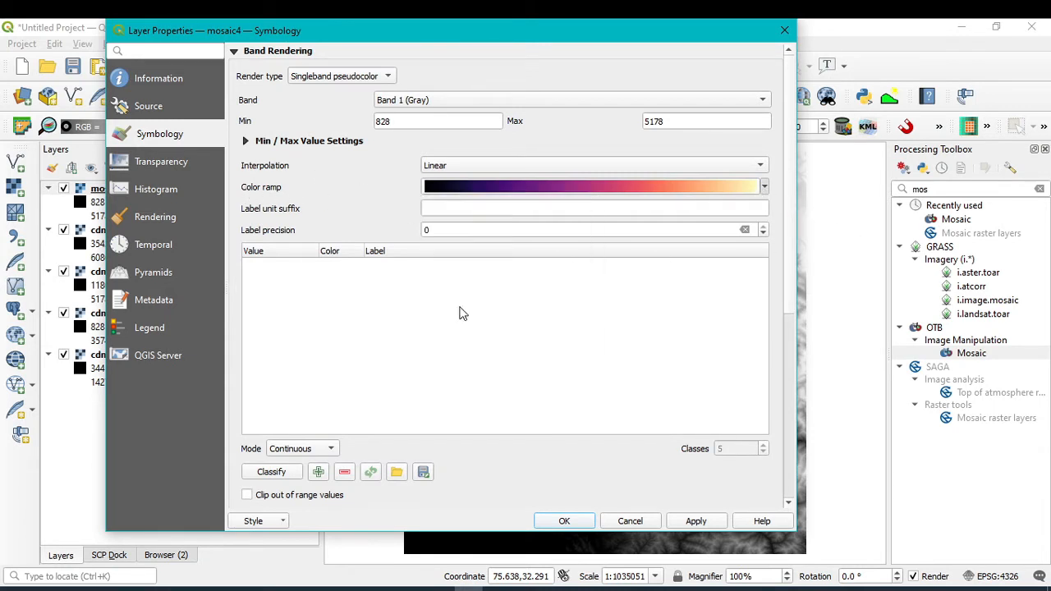
left_click(695, 524)
left_click(567, 522)
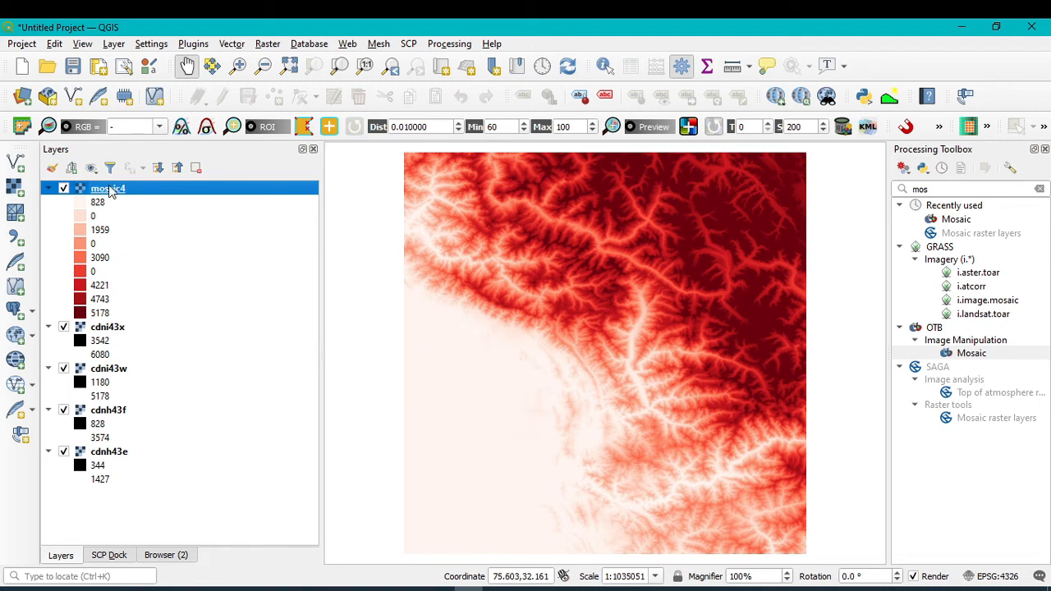
Step: Remove the mosaic4 layer from the project
left_click(195, 168)
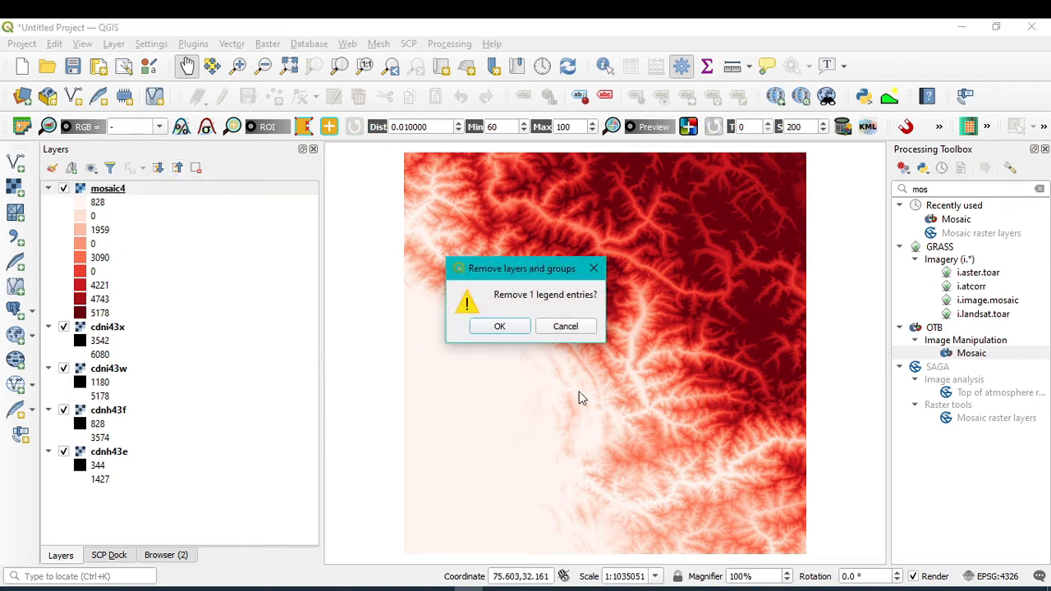
left_click(499, 327)
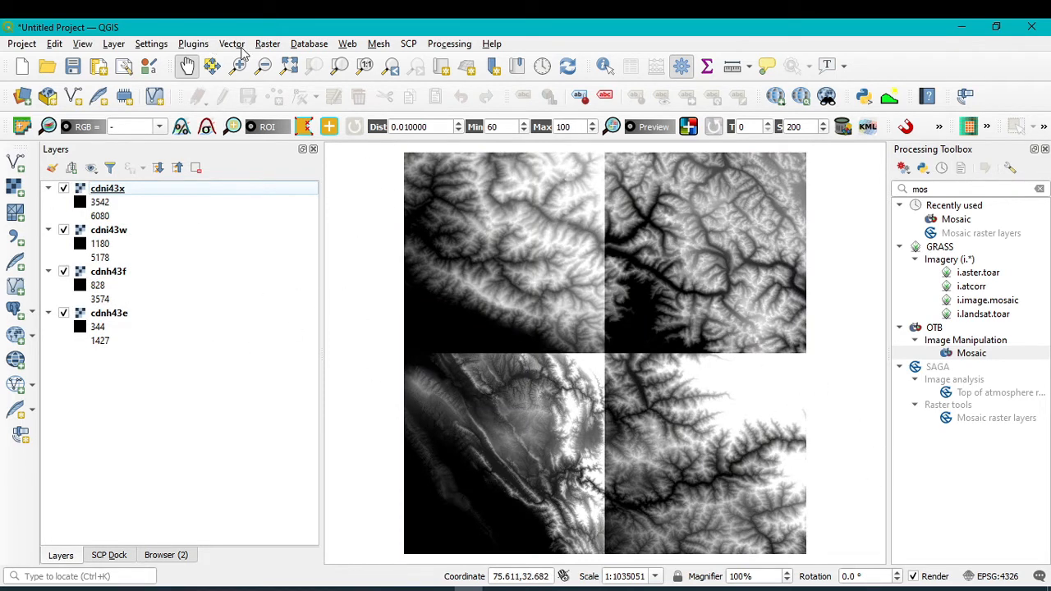
Step: Open the raster Merge tool and choose all four raster layers as its inputs
left_click(274, 48)
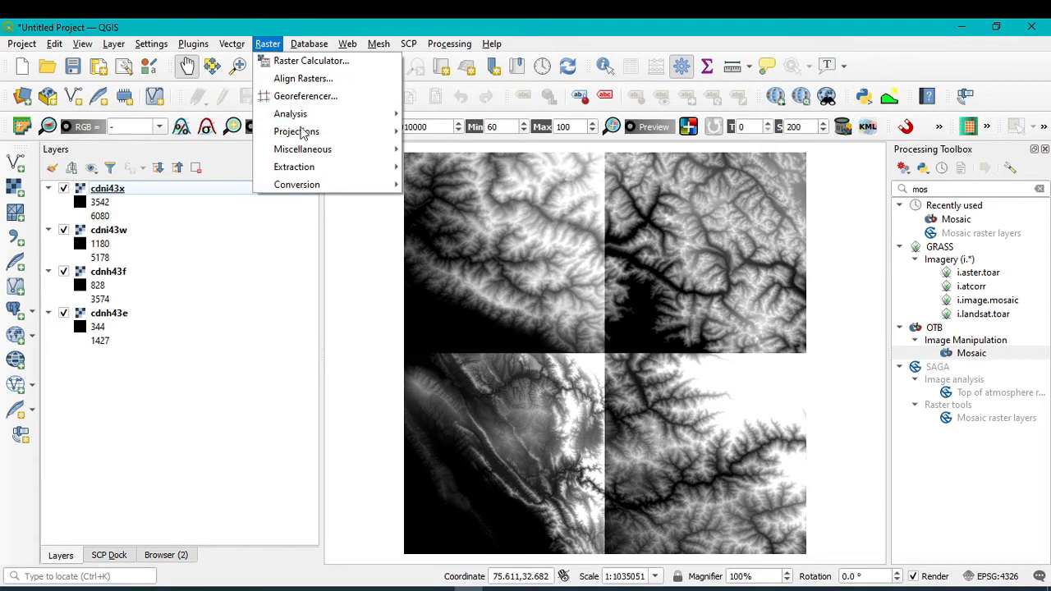
mouse_move(307, 151)
left_click(463, 183)
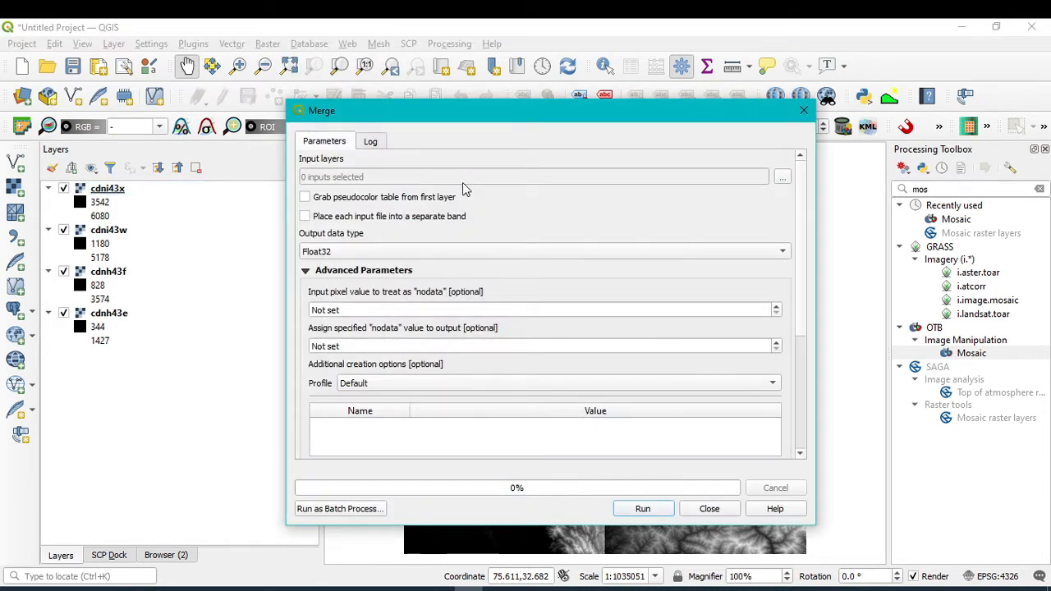
left_click(782, 179)
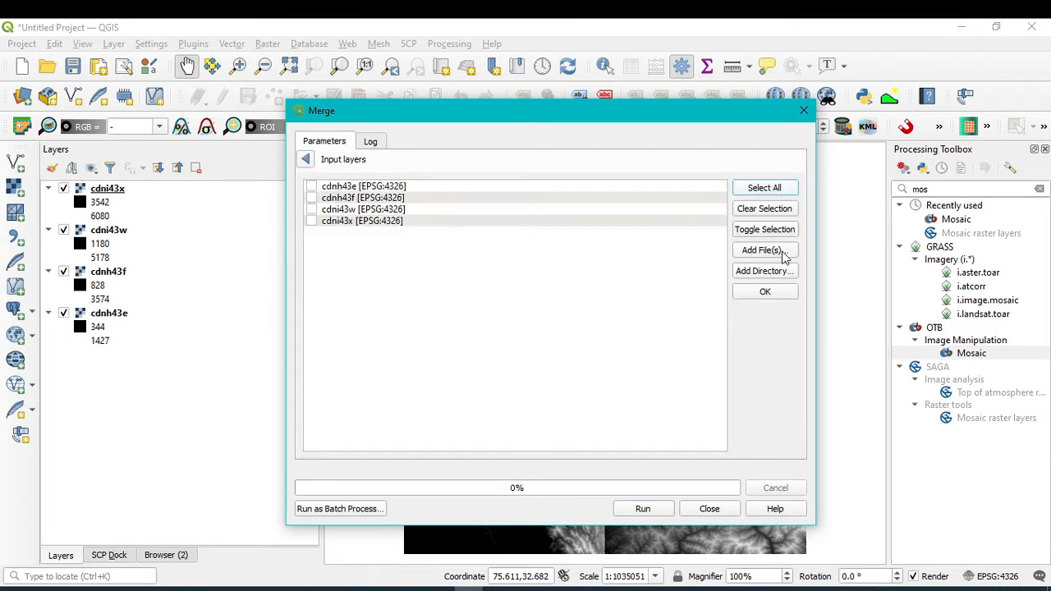
left_click(779, 188)
left_click(766, 293)
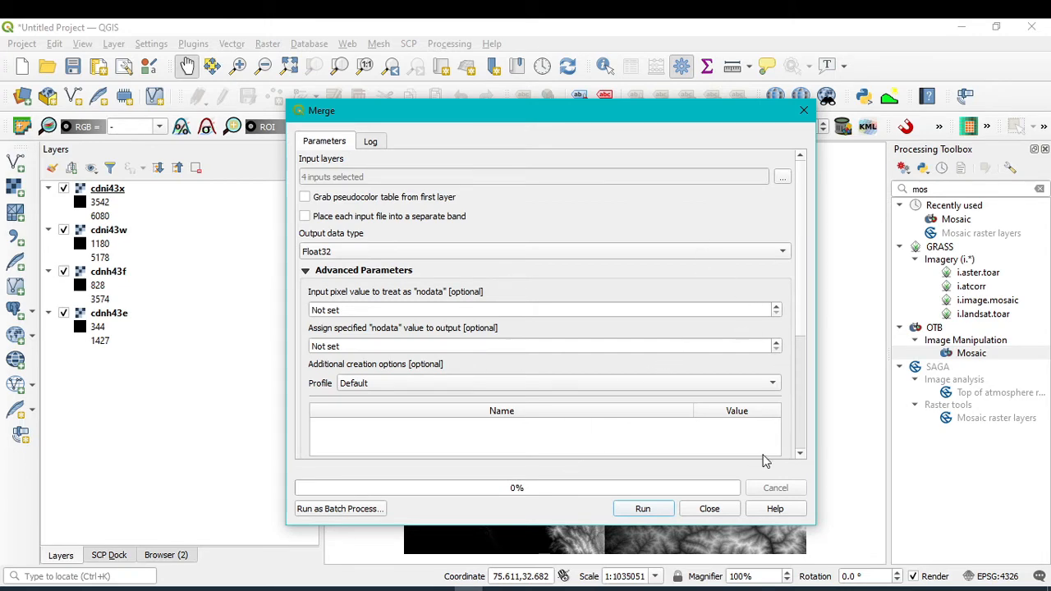
Step: Run the Merge with the output saved to a temporary file and close the tool
scroll(760, 457, "down", 5)
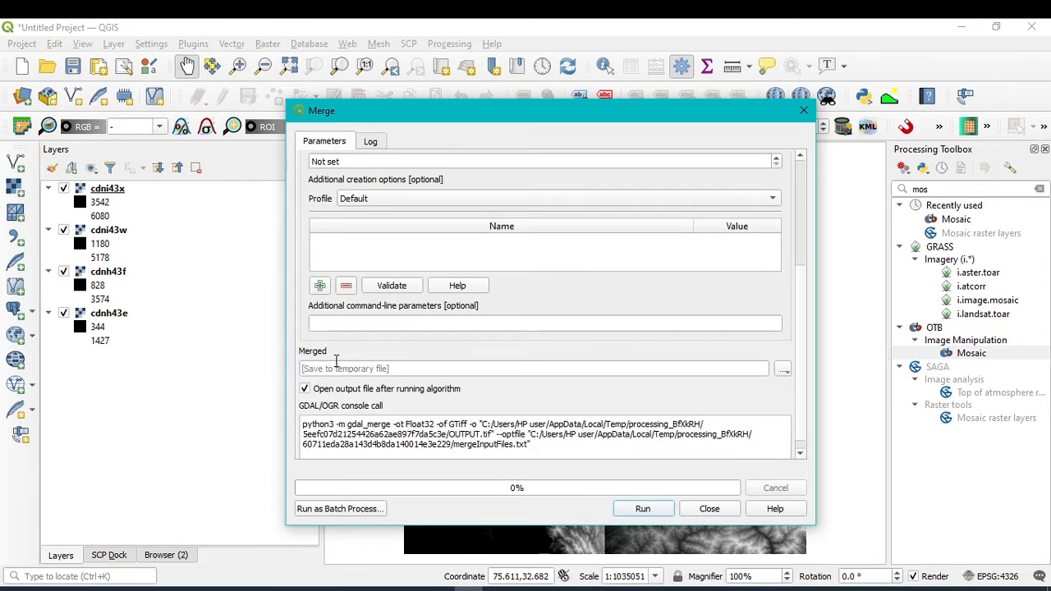
left_click(782, 369)
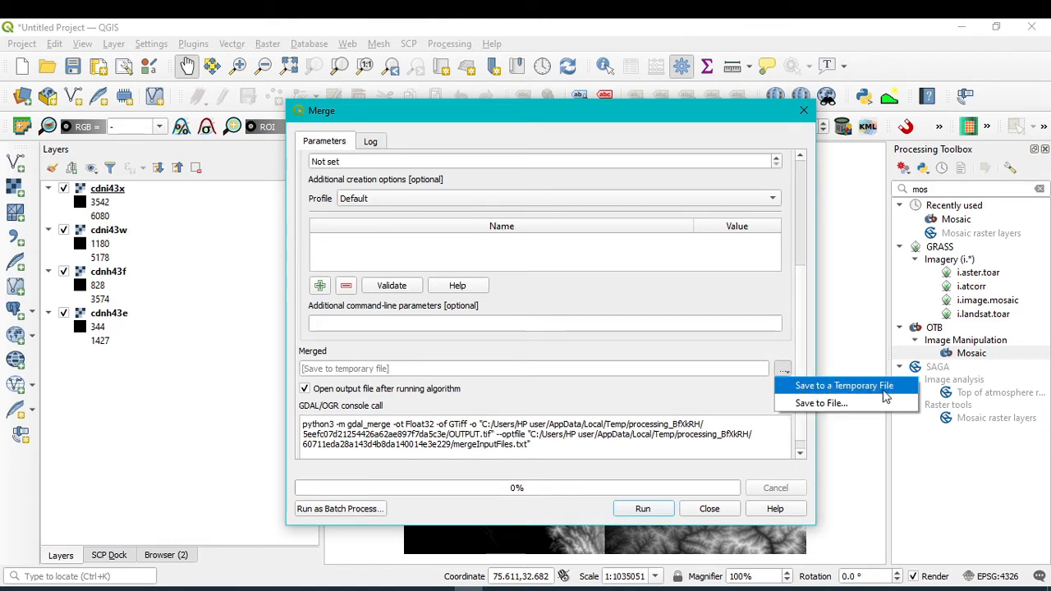
left_click(648, 508)
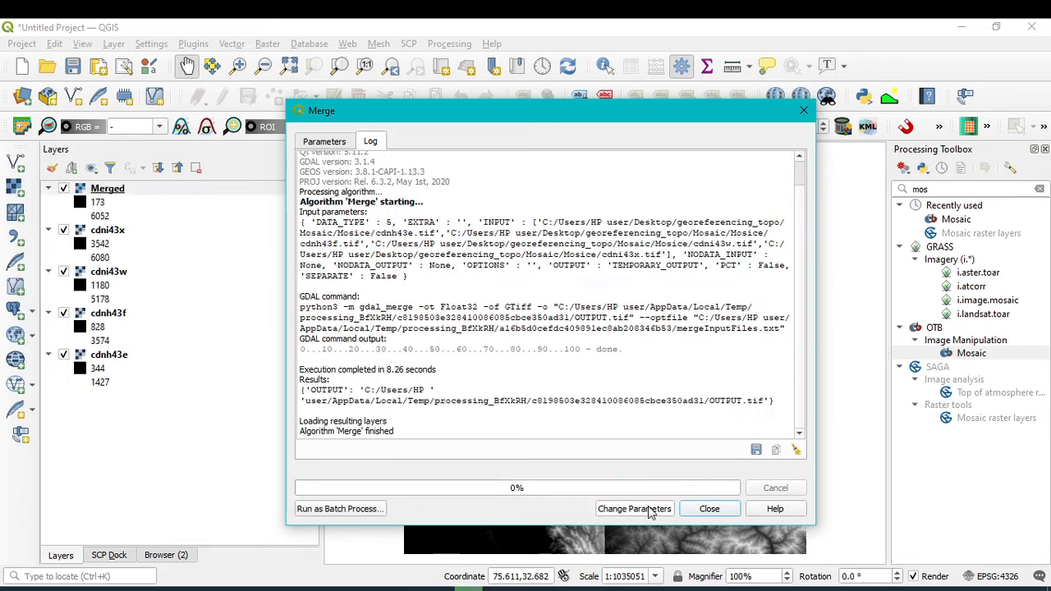
left_click(710, 509)
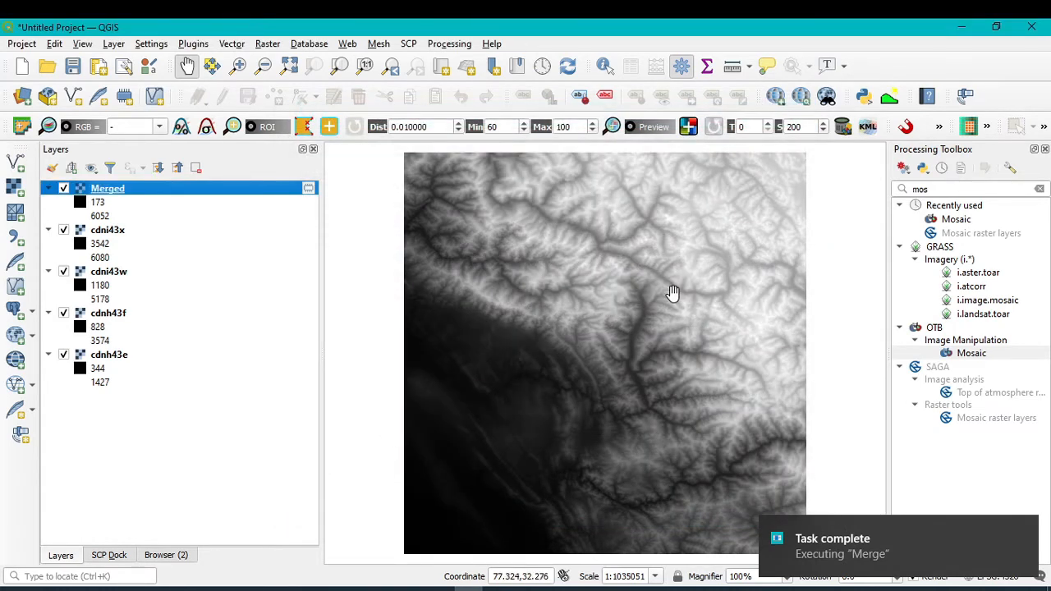
Step: Style the Merged layer as Singleband pseudocolor with the Viridis color ramp
right_click(92, 192)
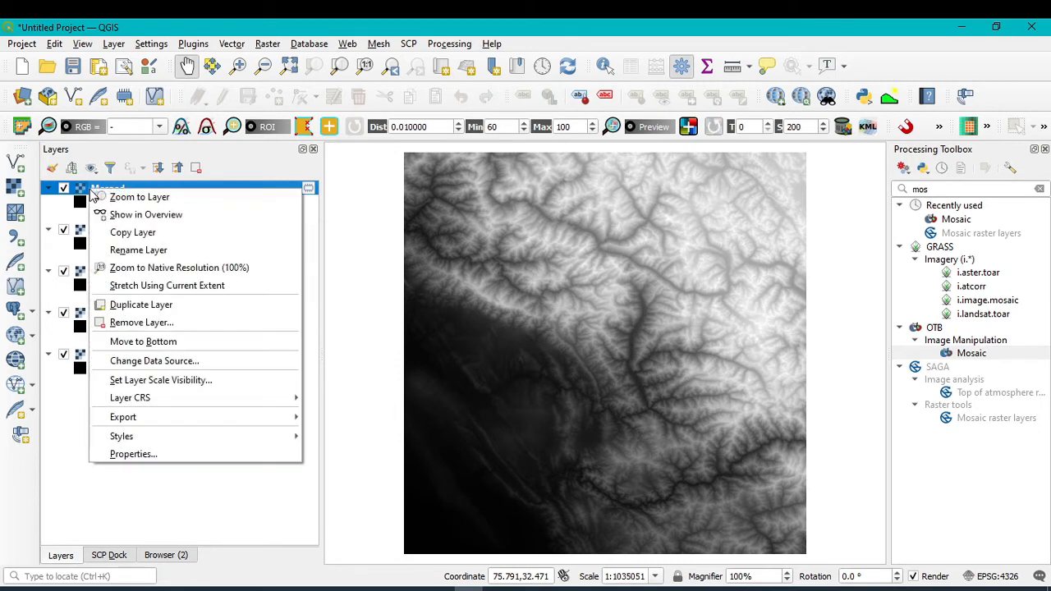
left_click(148, 452)
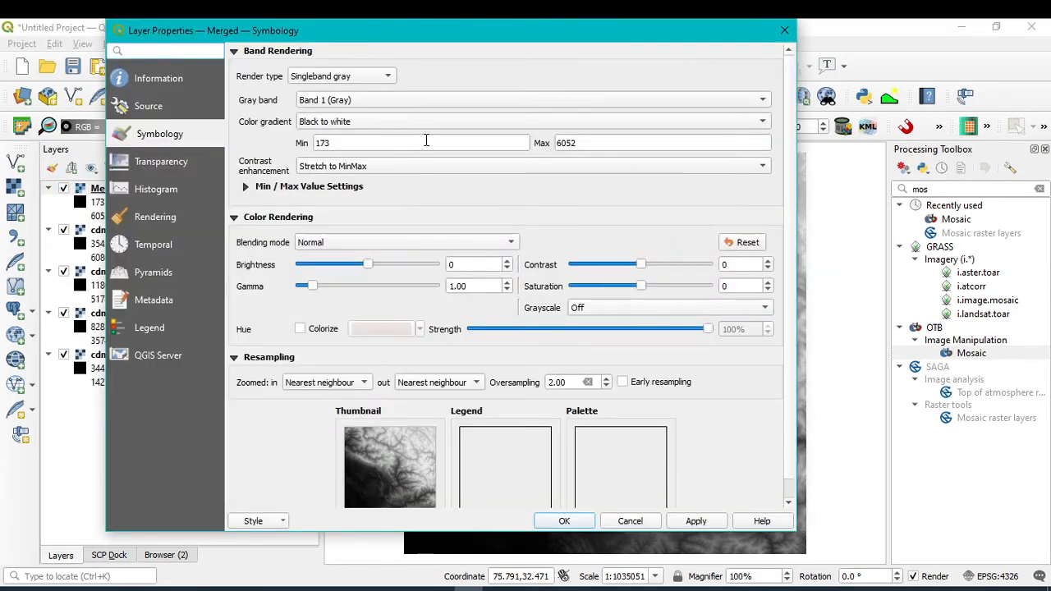
left_click(335, 80)
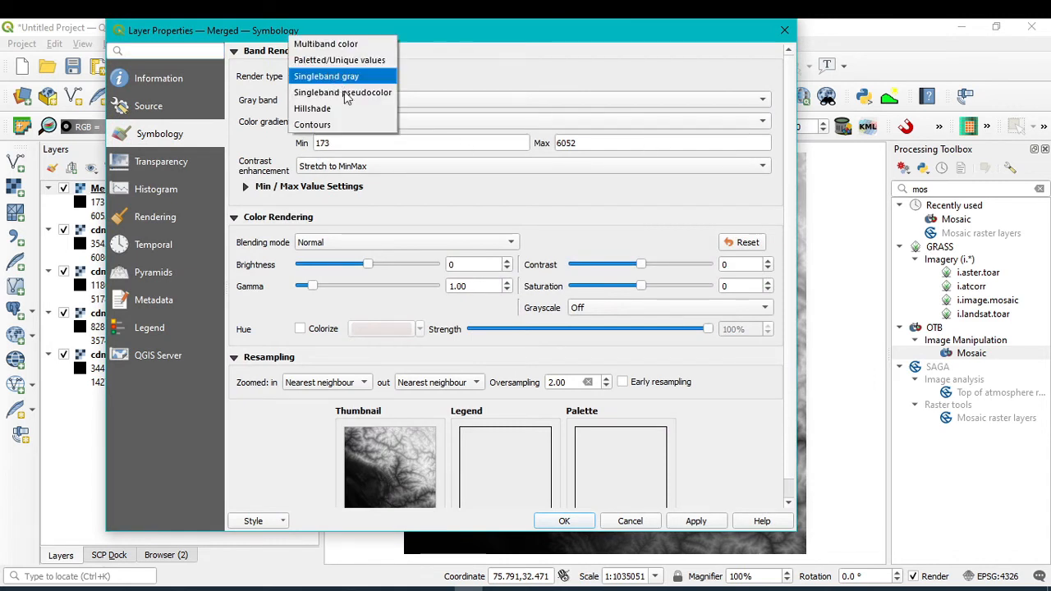
left_click(349, 91)
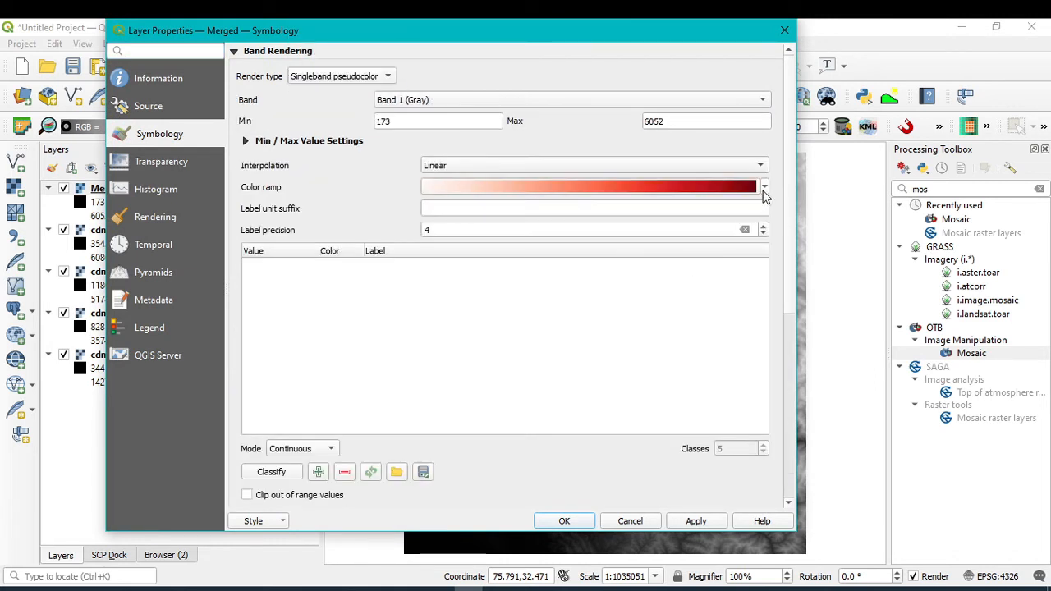
left_click(763, 189)
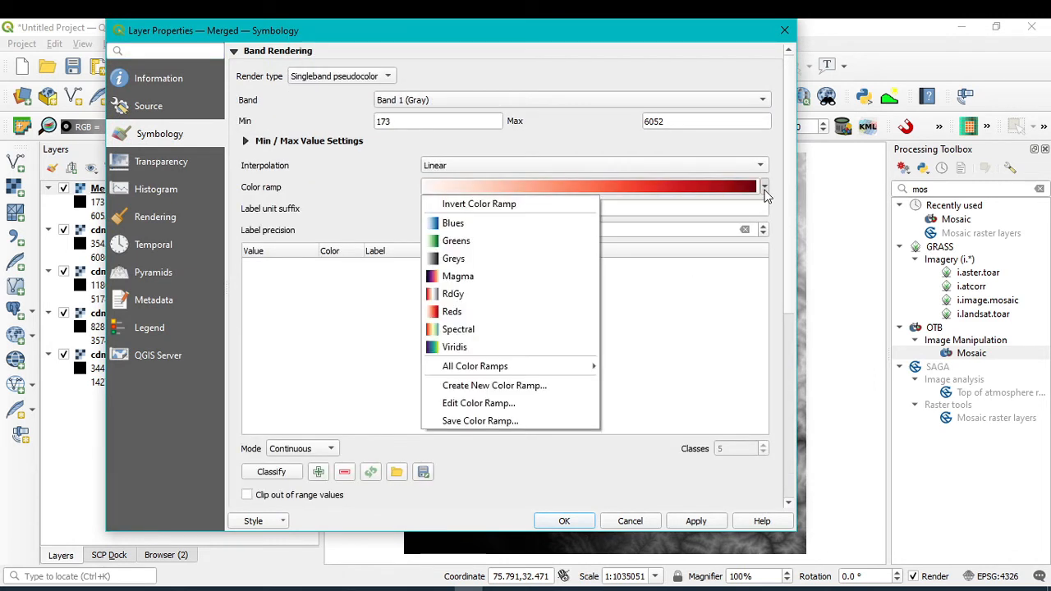
left_click(464, 349)
left_click(694, 520)
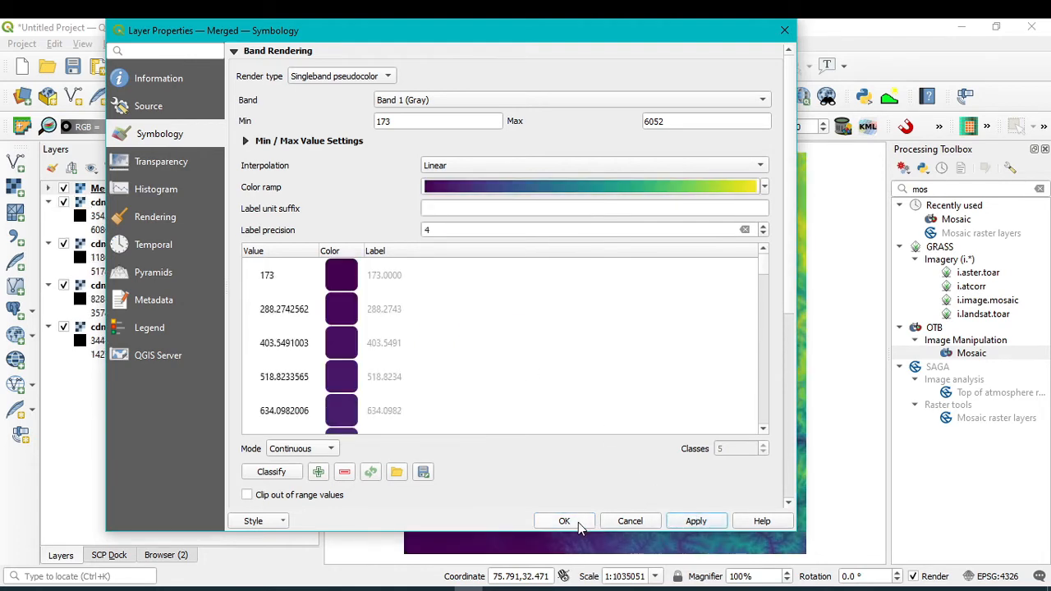
left_click(564, 520)
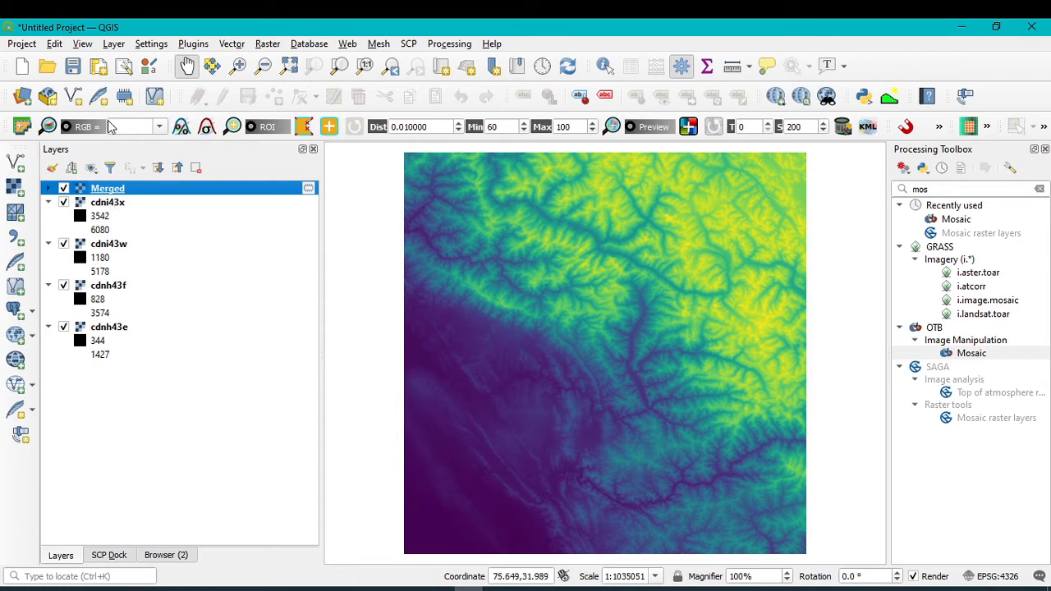
Step: Remove the Merged layer from the project
left_click(195, 168)
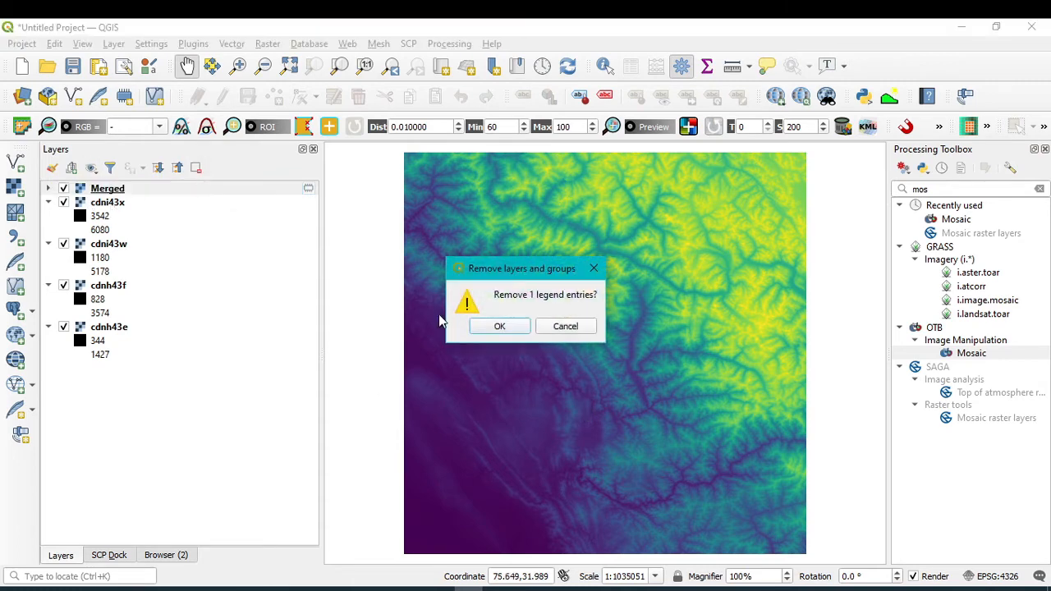
left_click(500, 326)
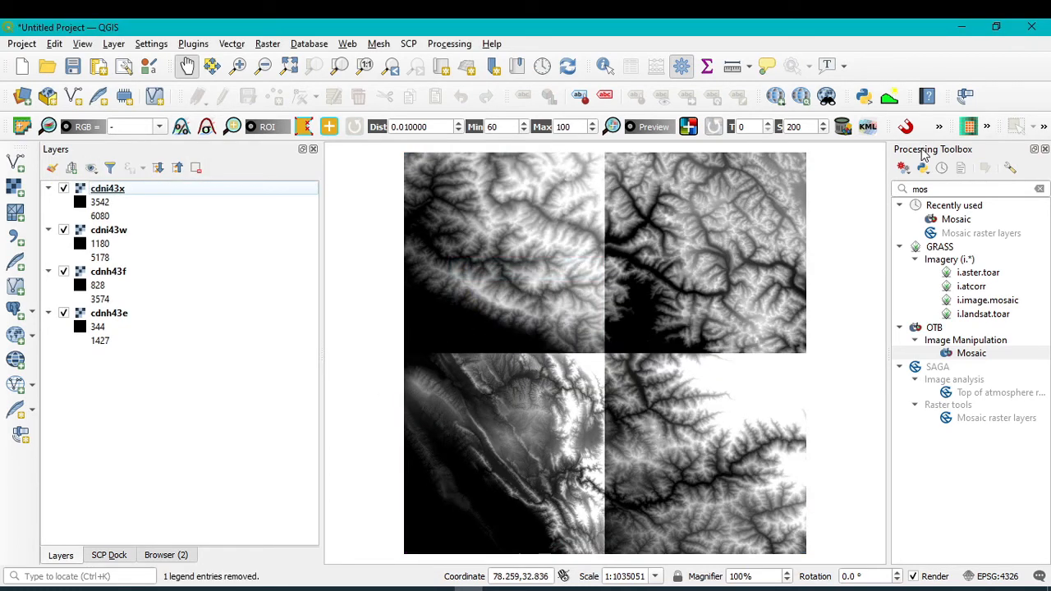
right_click(878, 69)
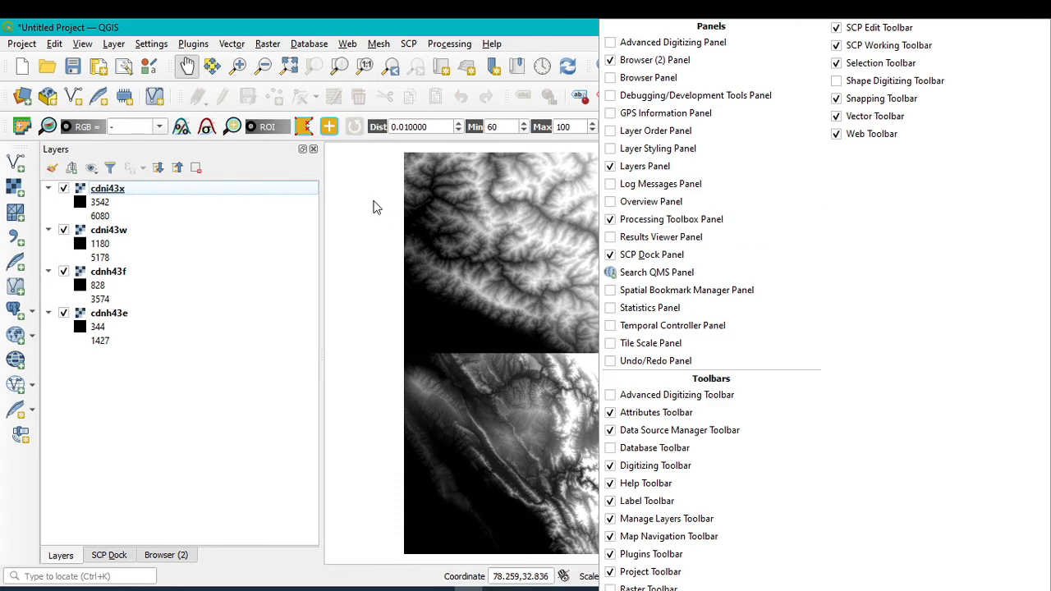
left_click_drag(373, 207, 605, 359)
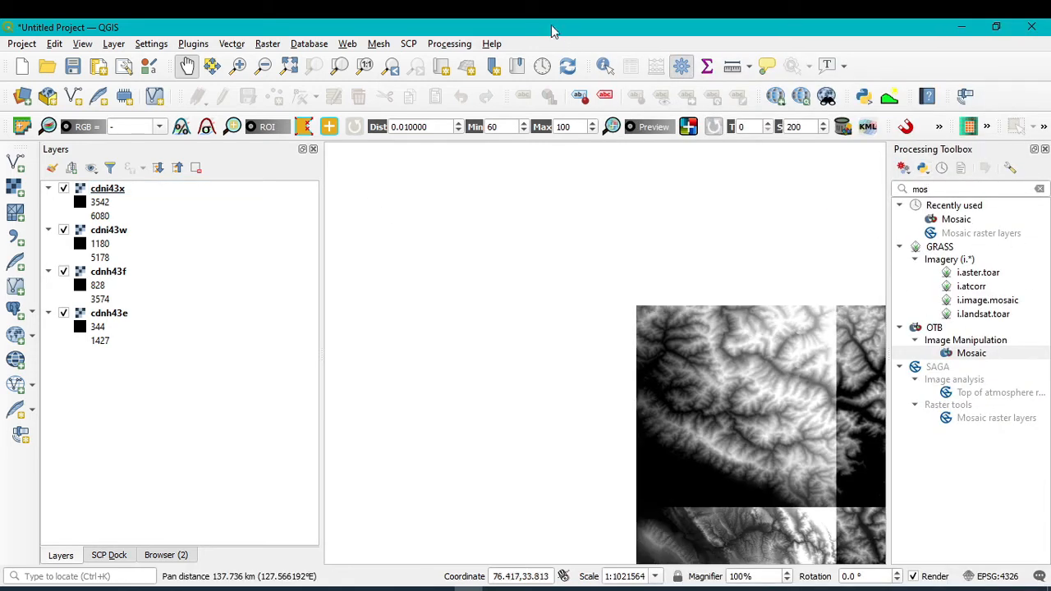
left_click(289, 65)
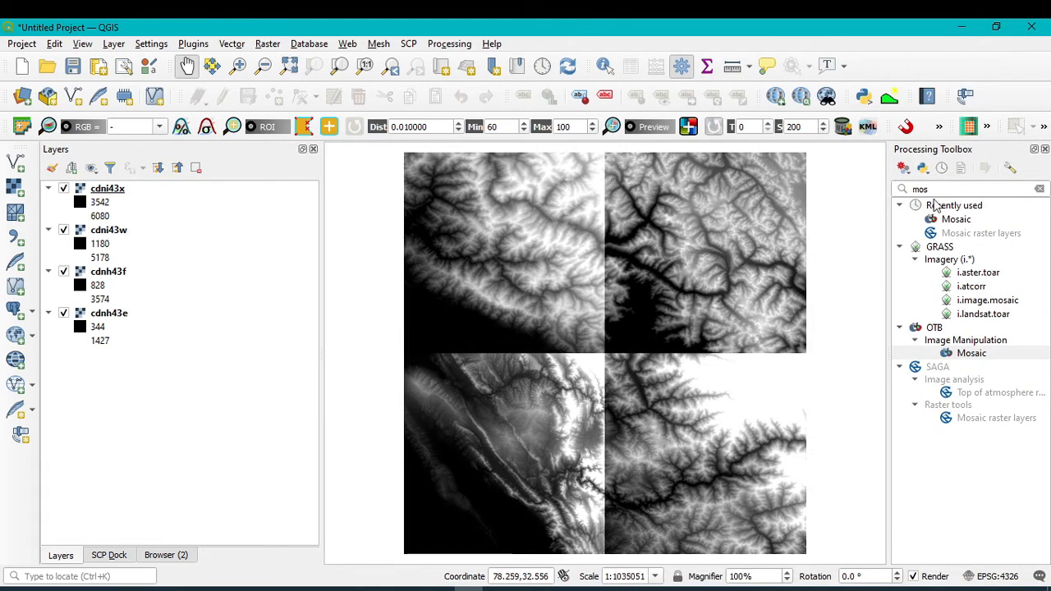
Step: Search the Processing Toolbox for "mosa" and open the OTB Mosaic tool
left_click_drag(952, 188, 904, 187)
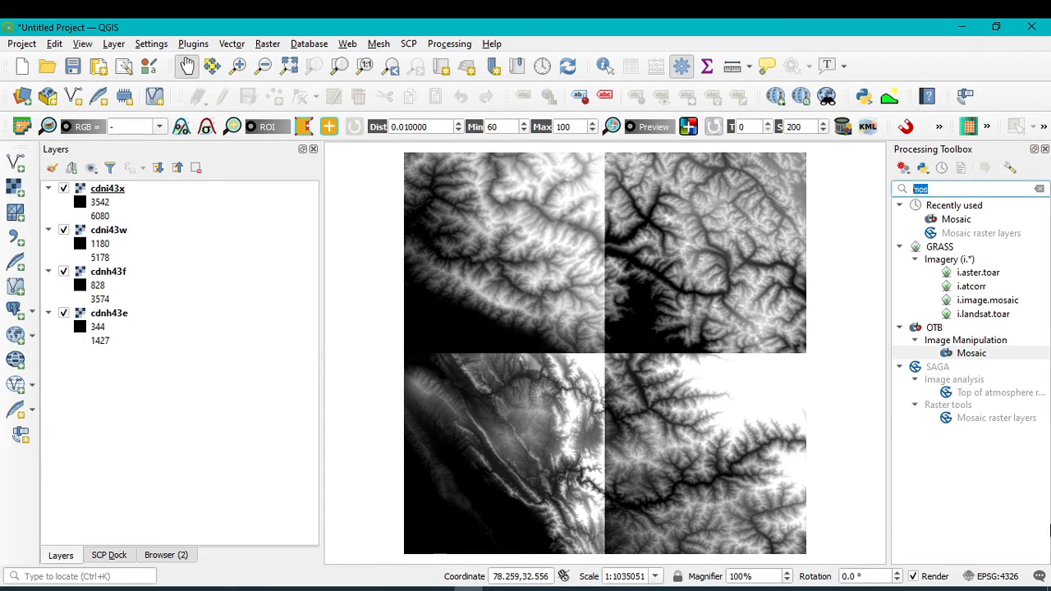
key("BackSpace")
type("mosa")
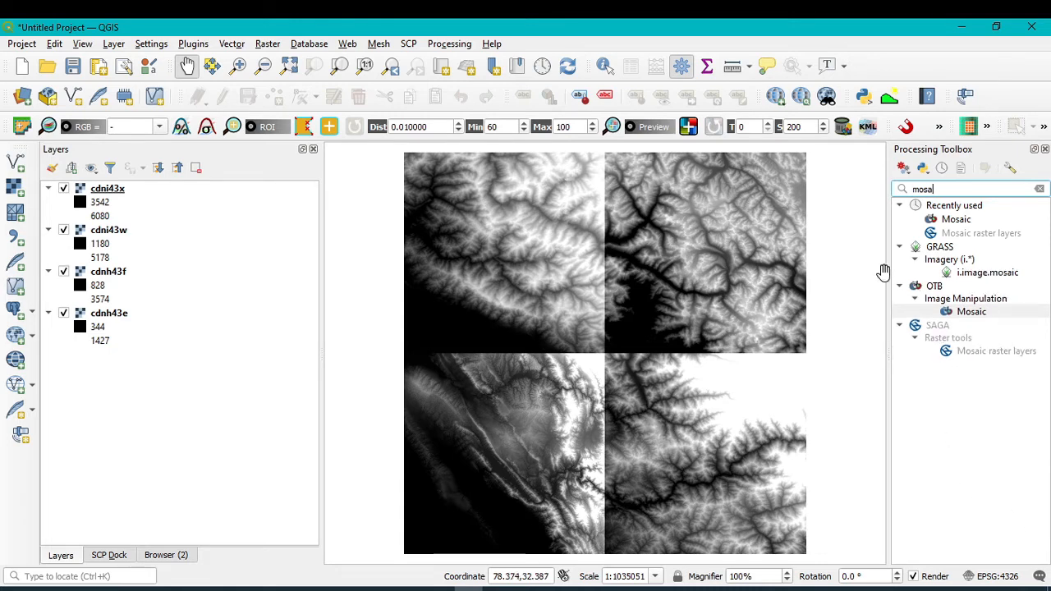
left_click(963, 221)
double_click(963, 221)
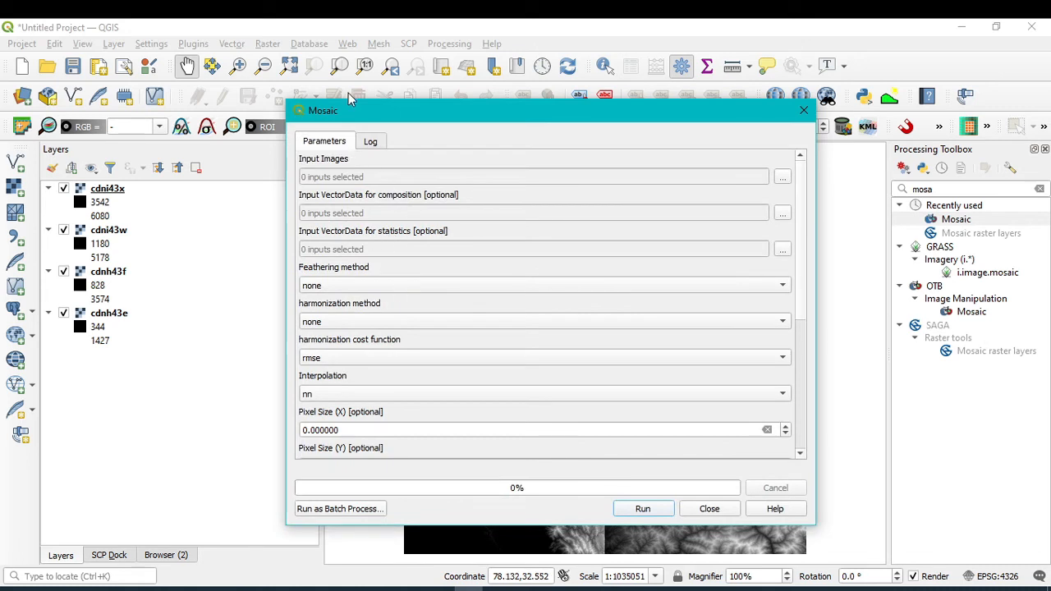
Step: Choose all four raster layers, cdnh43e, cdnh43f, cdni43w and cdni43x, as the Mosaic tool's input images
left_click(782, 181)
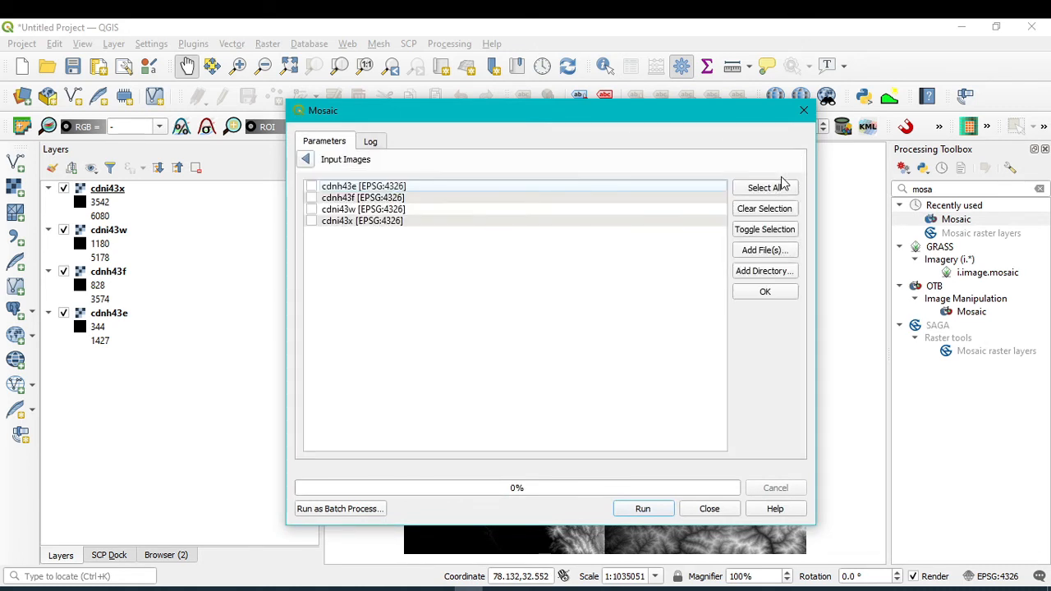
left_click(770, 189)
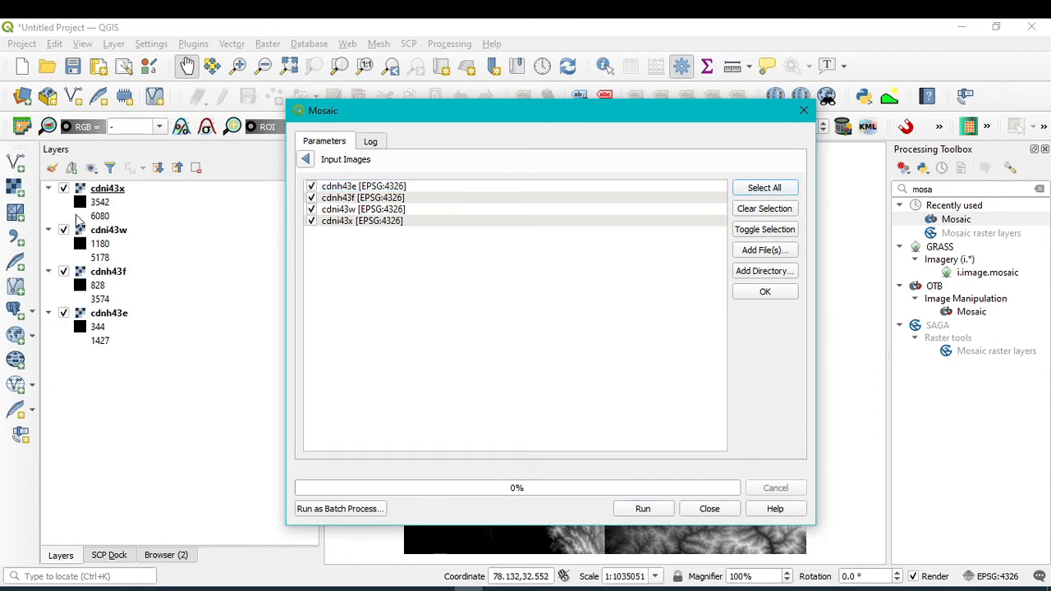
left_click(765, 292)
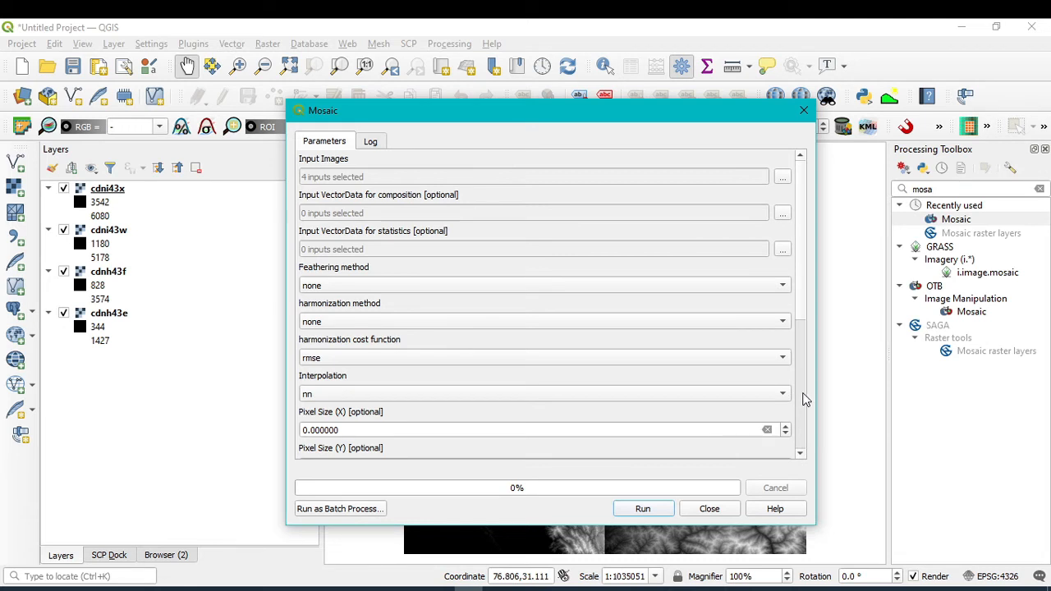
Step: Run the Mosaic tool with the output pixel type set to [Not selected] and the output image saved to a temporary file
scroll(805, 411, "down", 2)
scroll(804, 414, "down", 2)
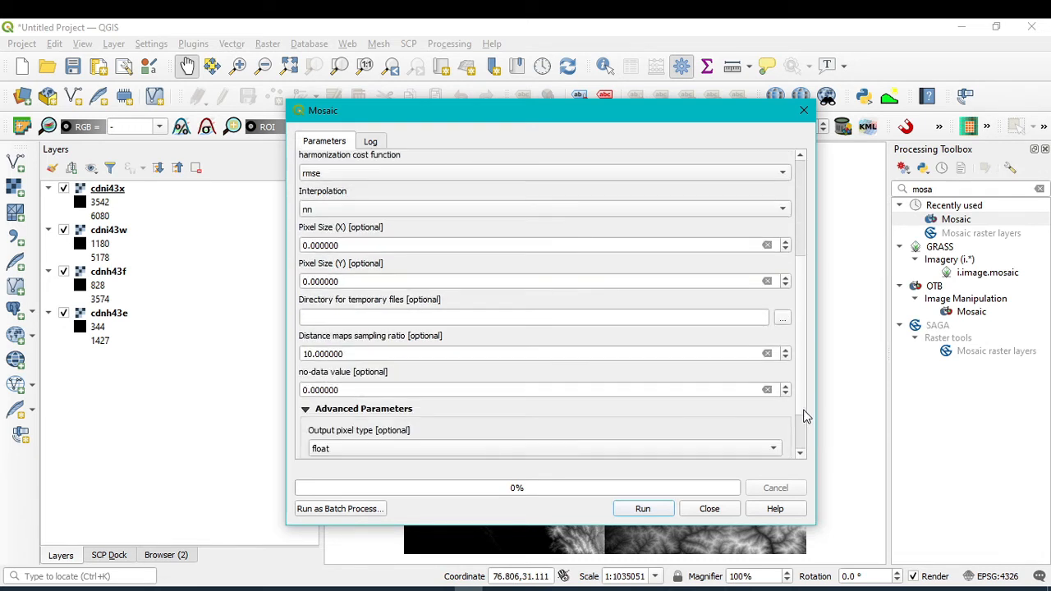
scroll(772, 452, "down", 1)
scroll(777, 450, "down", 1)
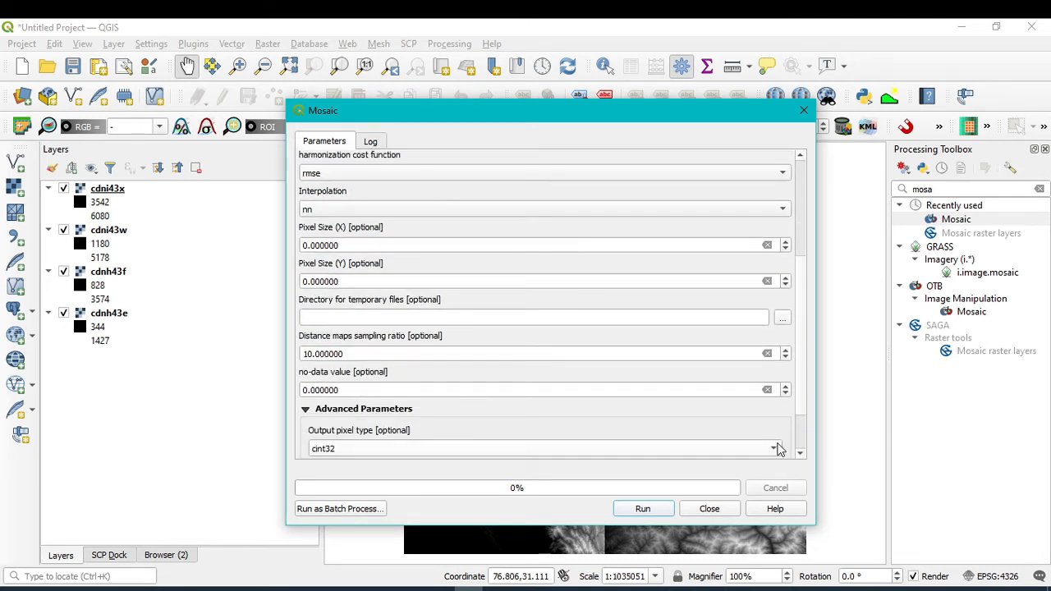
scroll(777, 451, "down", 2)
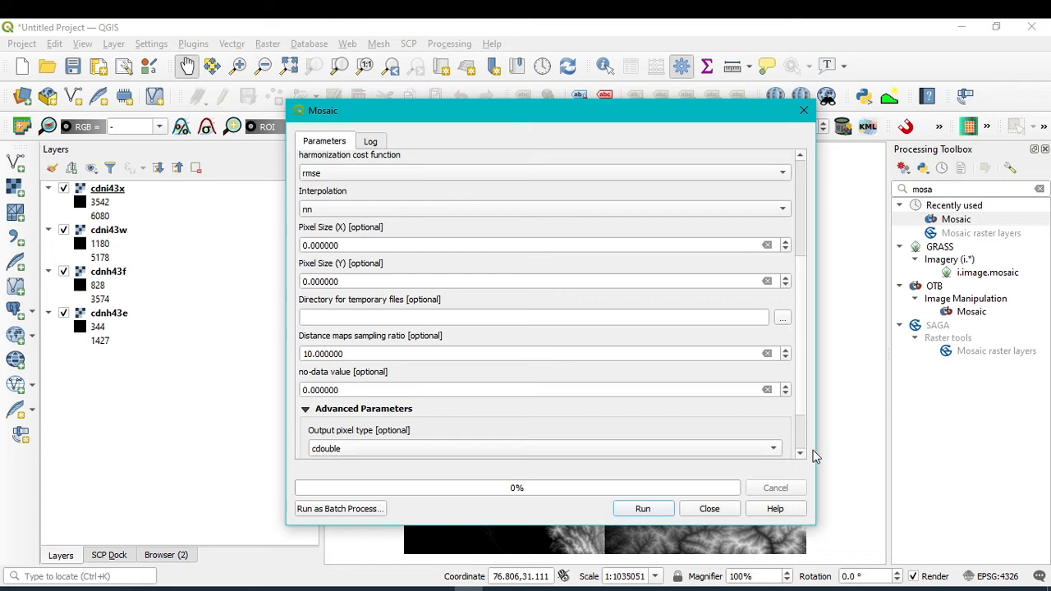
scroll(800, 438, "down", 1)
scroll(800, 437, "down", 1)
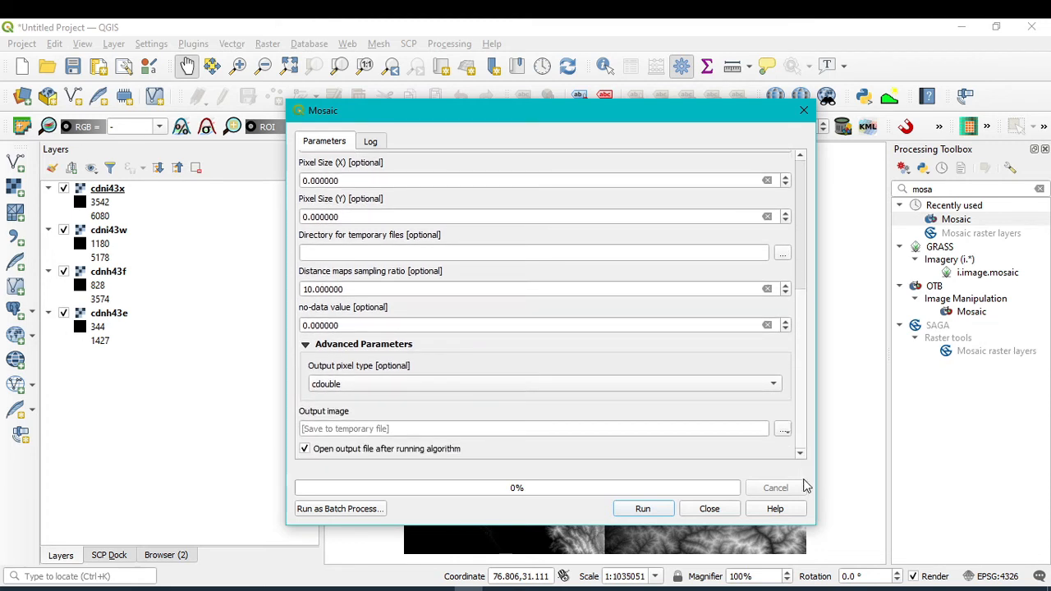
left_click(783, 430)
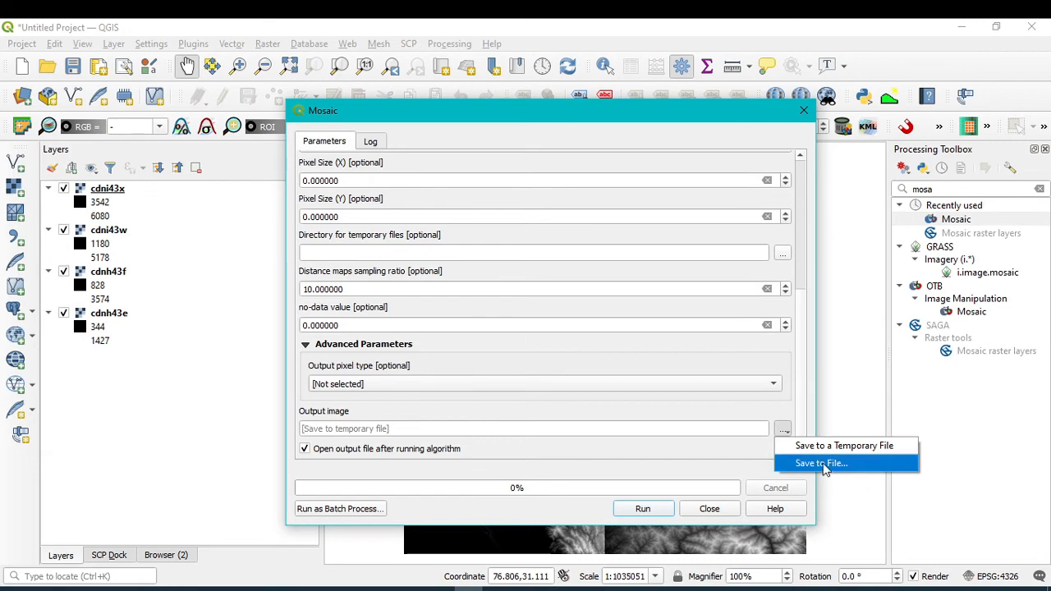
left_click(643, 509)
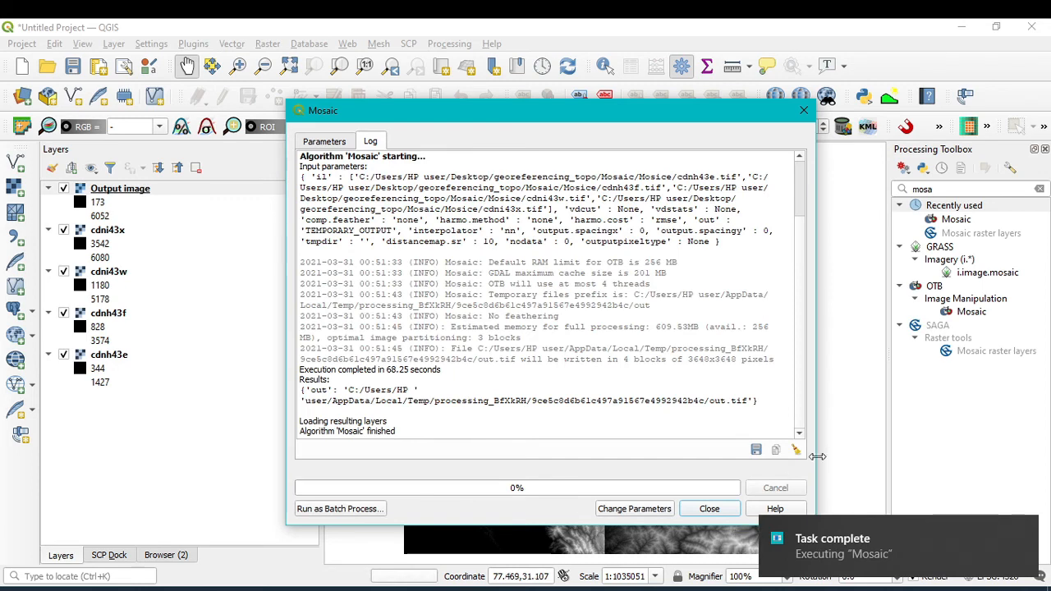
left_click(709, 508)
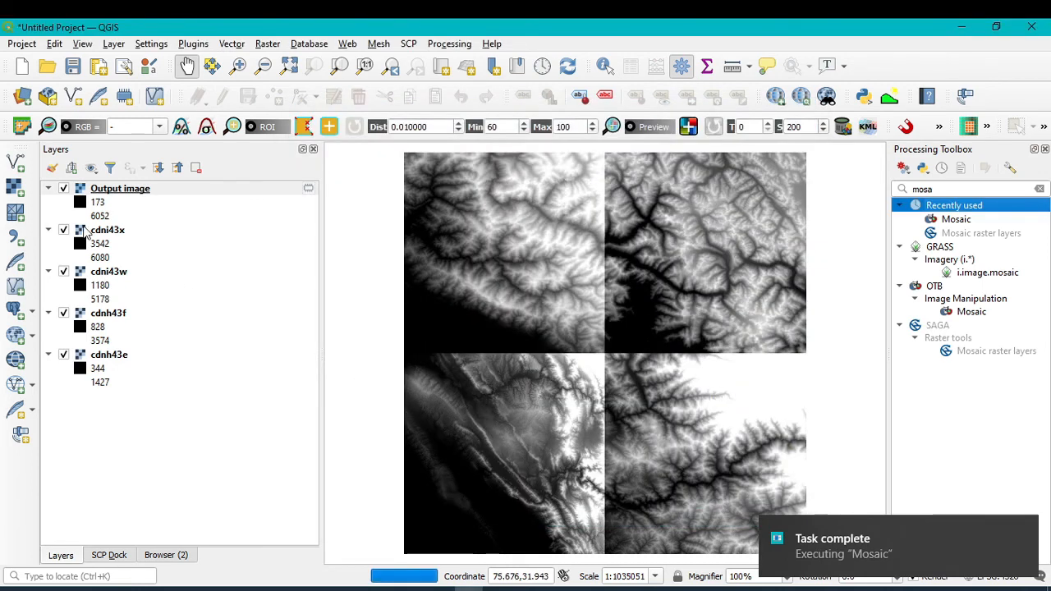
Step: Hide the four source tile layers so that only the Output image layer is displayed
left_click(65, 188)
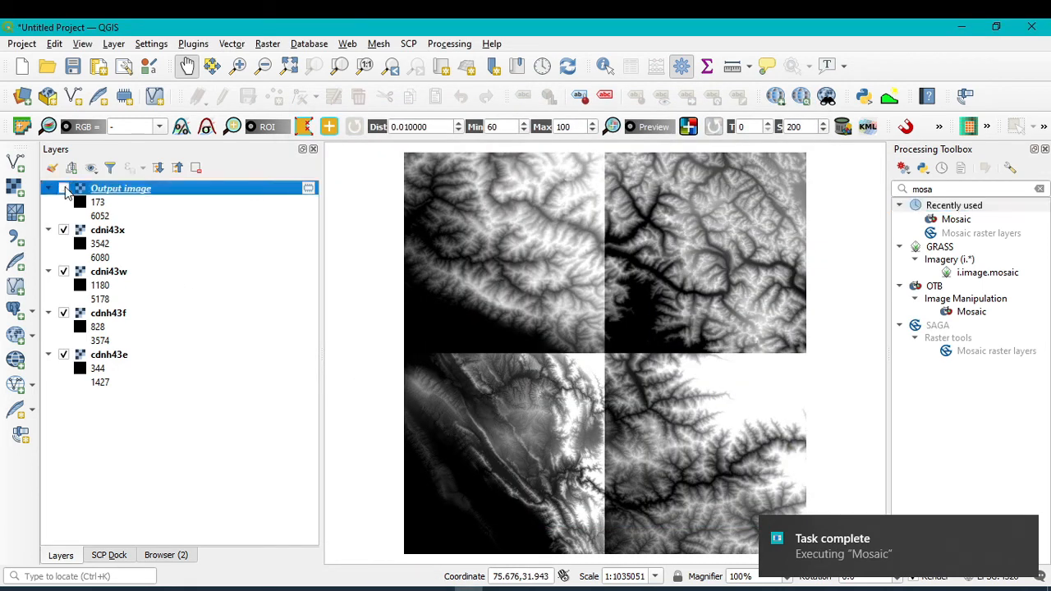
double_click(64, 273)
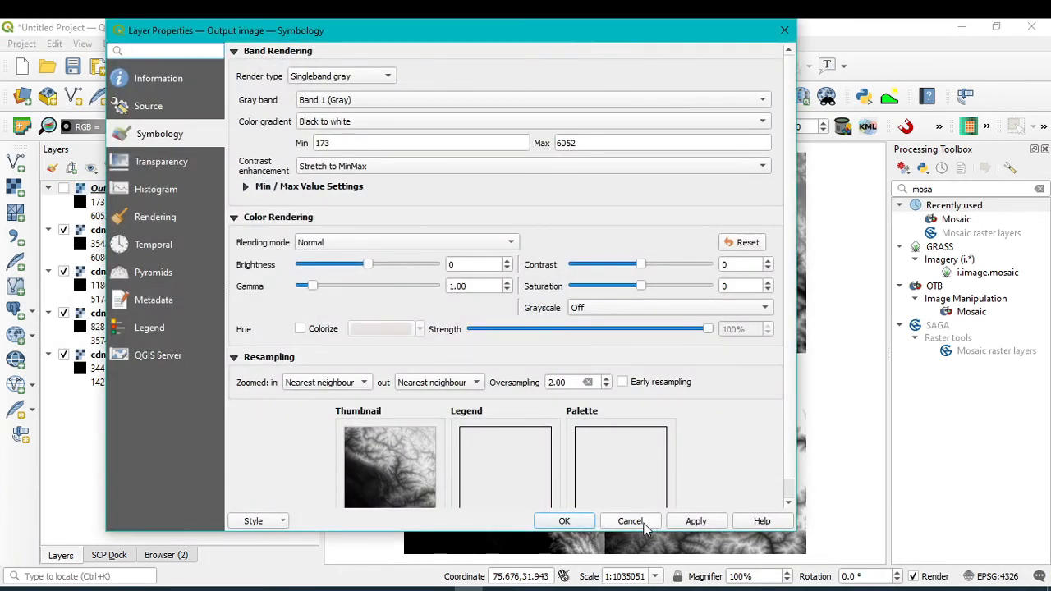
left_click(641, 522)
left_click(64, 231)
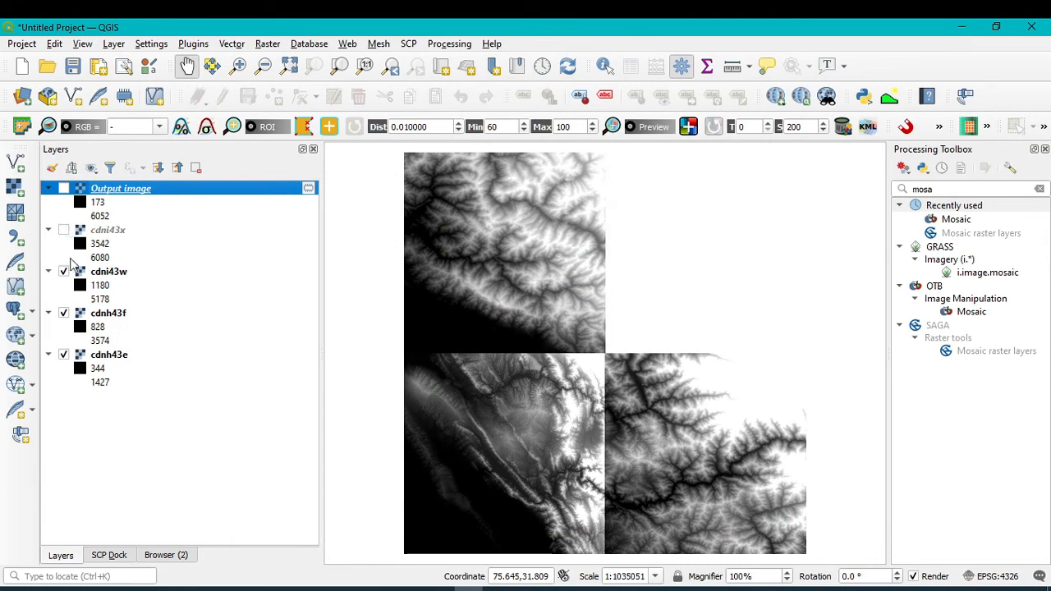
left_click(64, 273)
left_click(64, 313)
left_click(64, 355)
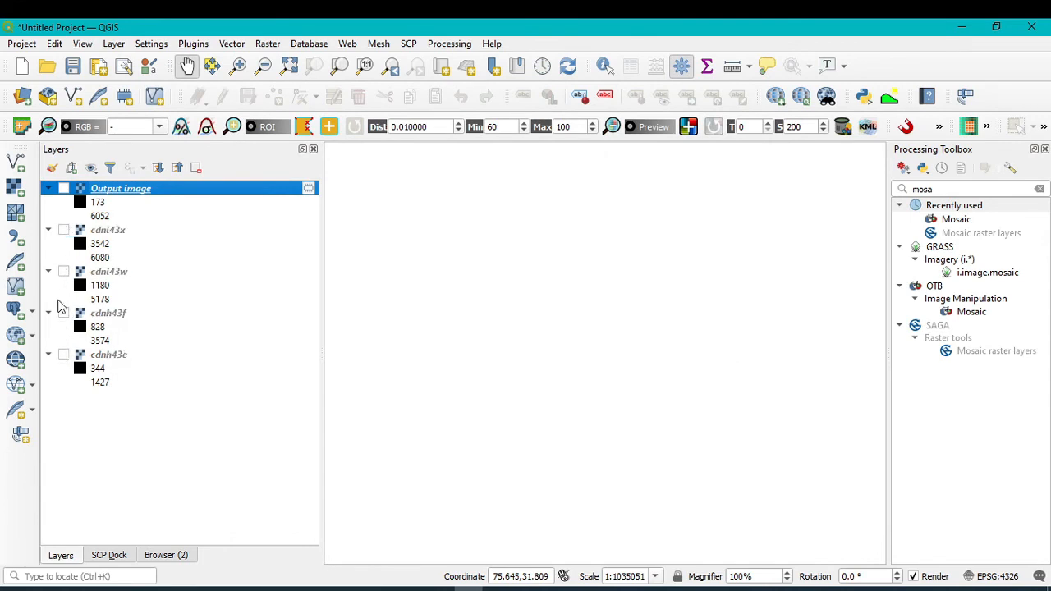
left_click(64, 189)
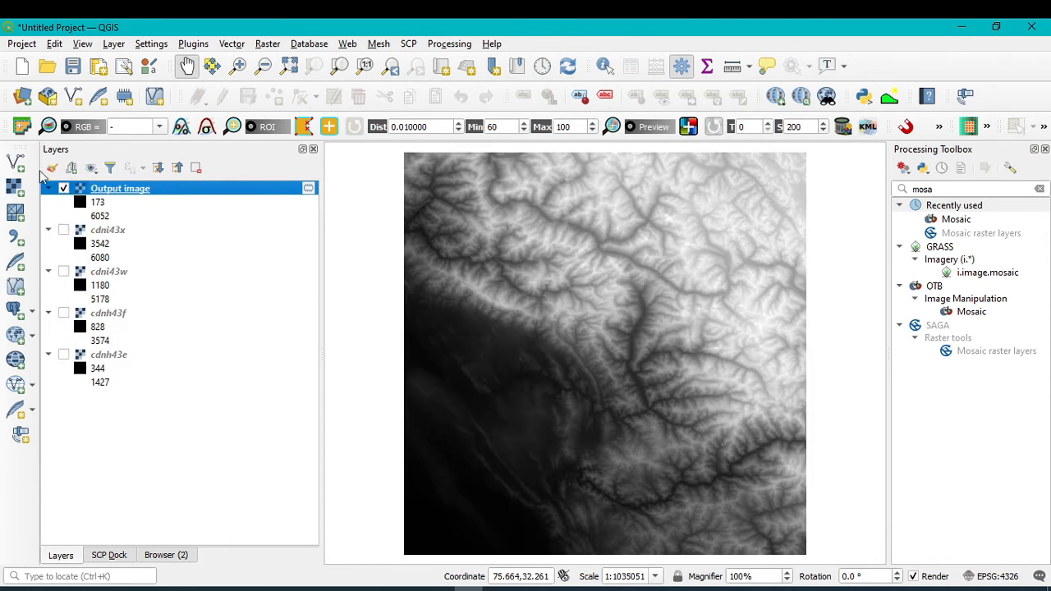
Step: Style the Output image layer as singleband pseudocolor with the Greens color ramp and linear interpolation
right_click(129, 193)
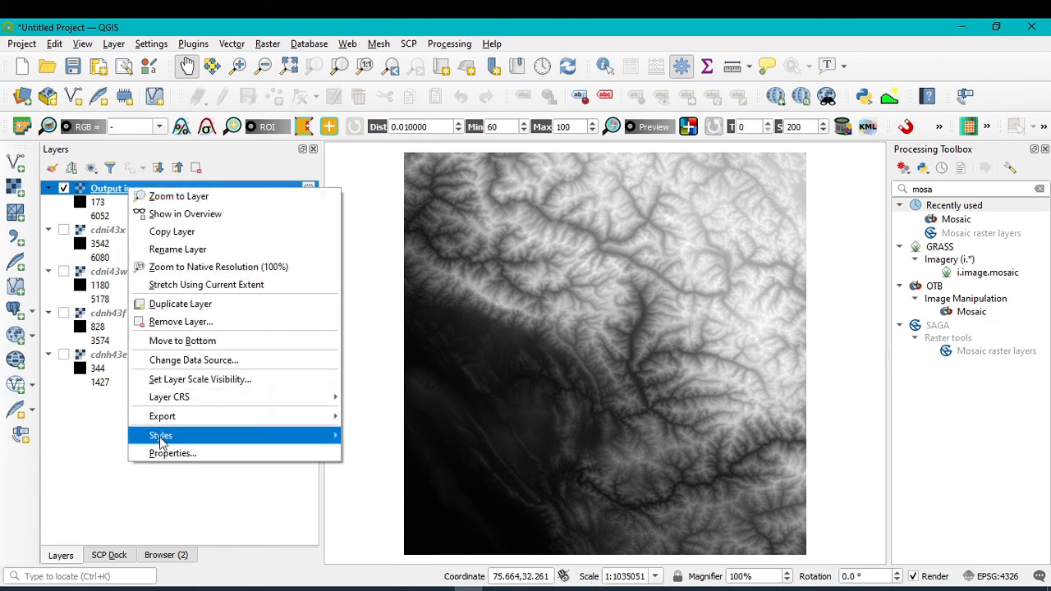
left_click(169, 451)
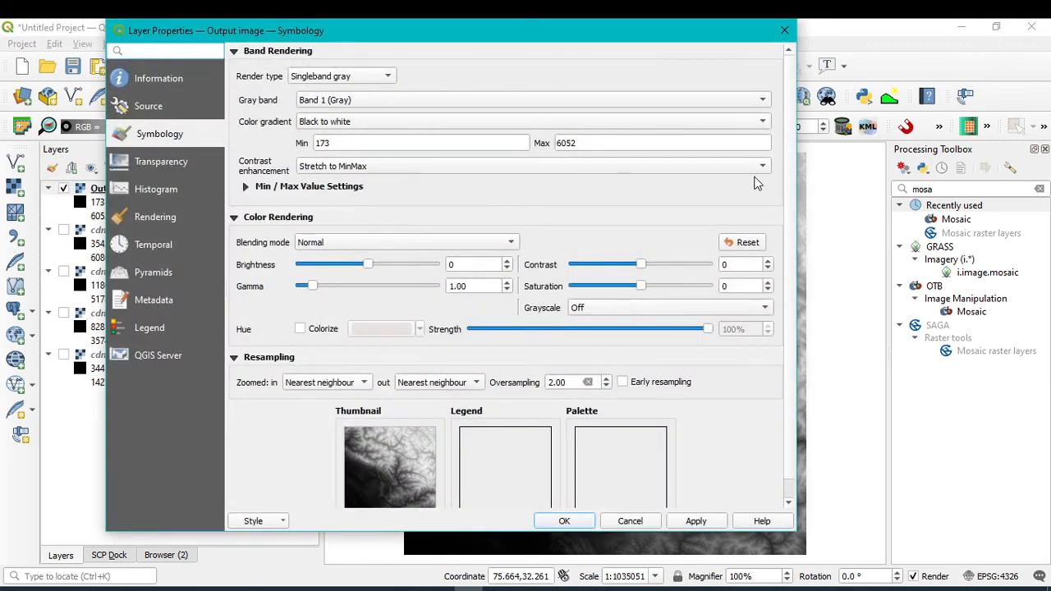
left_click(317, 78)
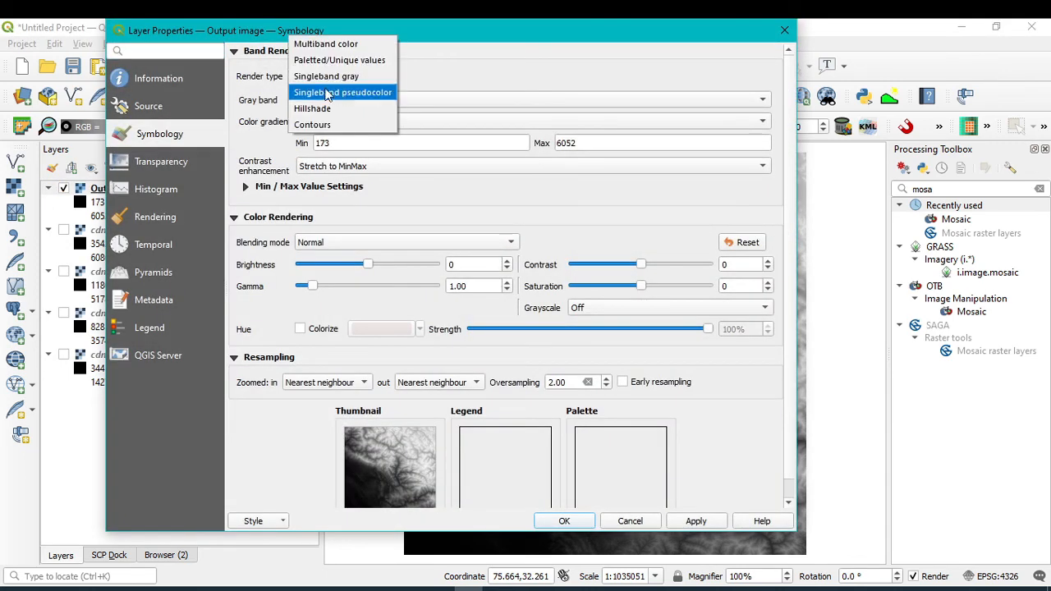
left_click(329, 90)
left_click(764, 187)
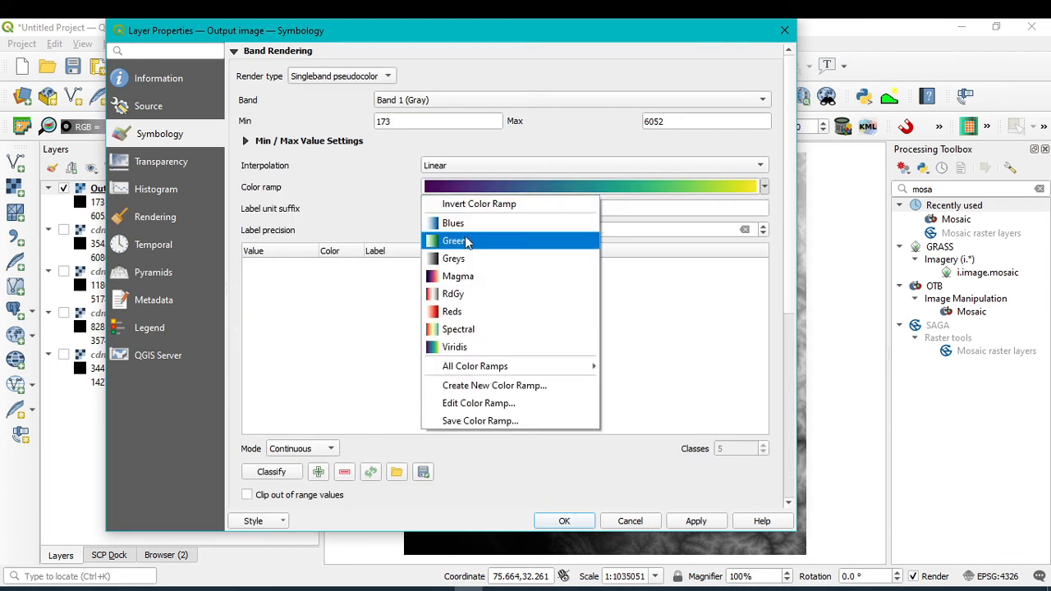
left_click(462, 347)
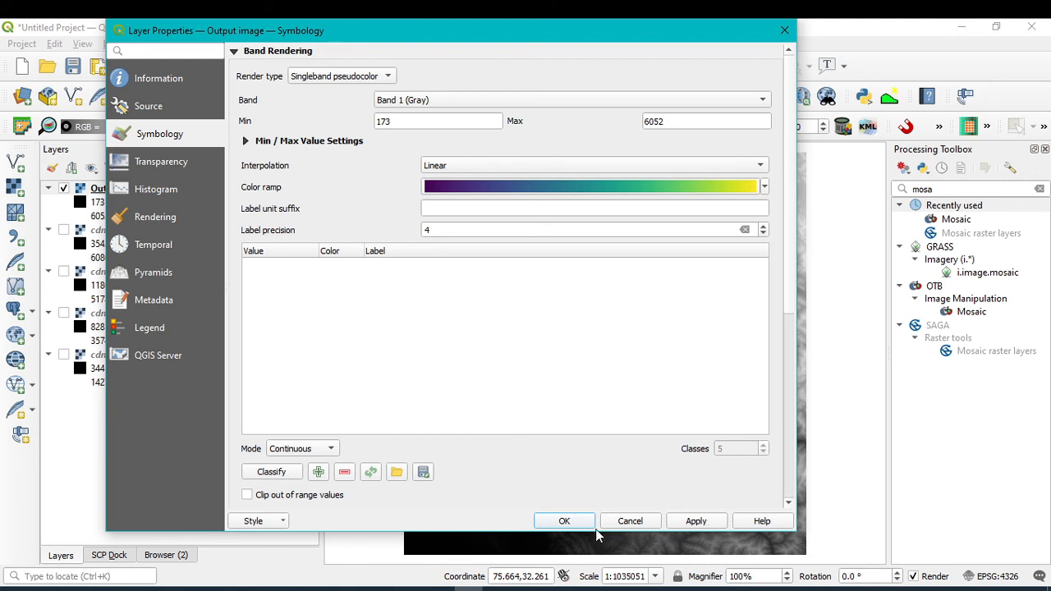
left_click(696, 522)
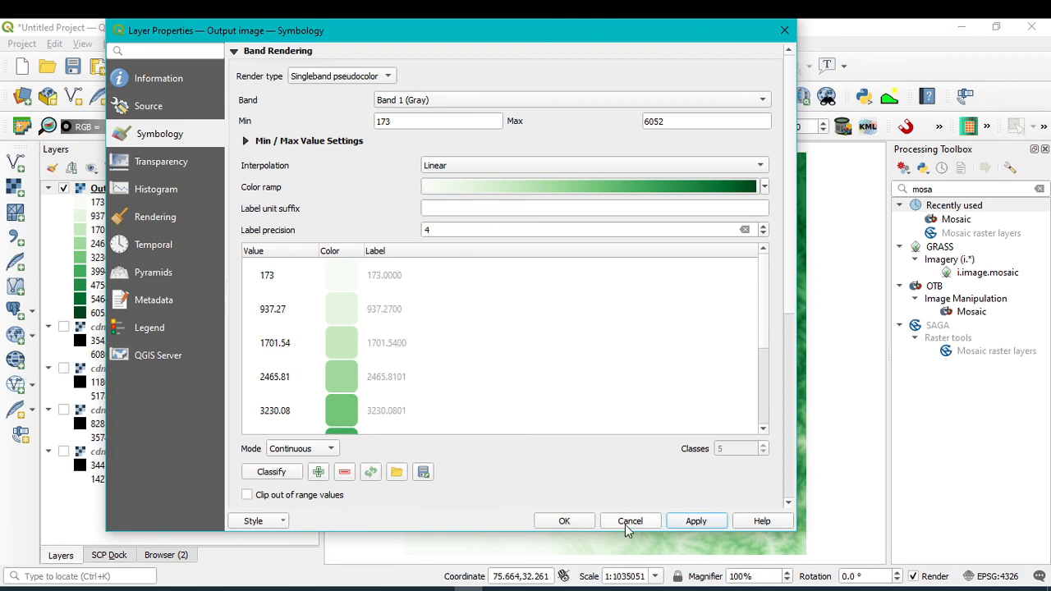
left_click(564, 521)
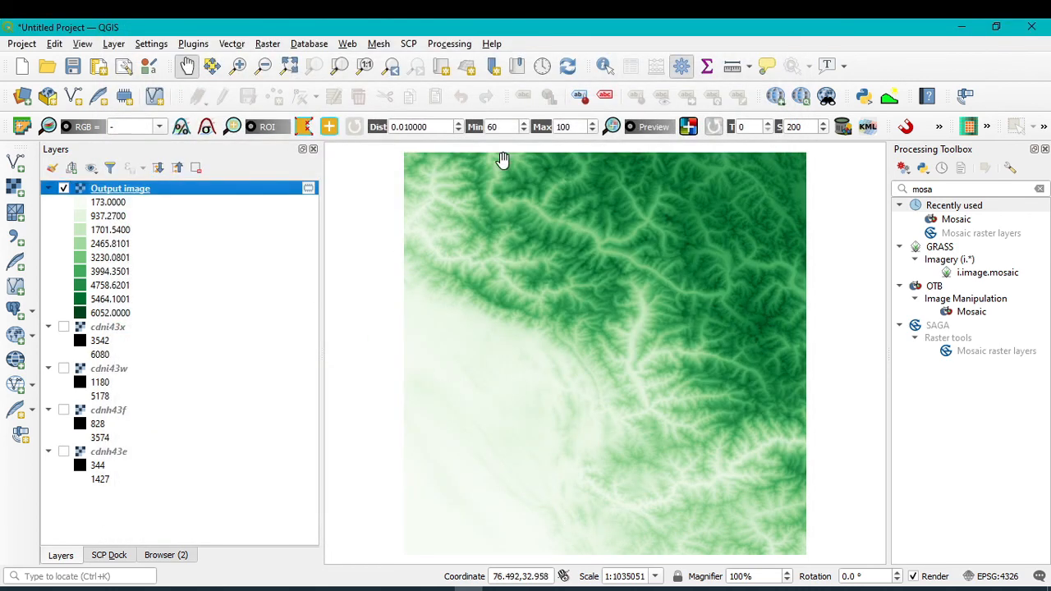